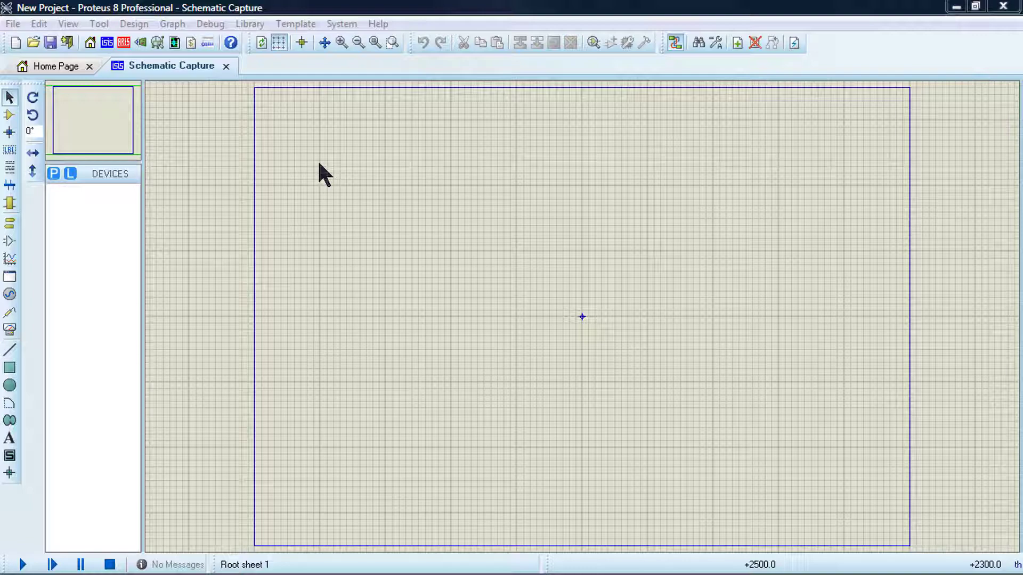
Step: Open the device library picker and list the parts in the TTL 74HC series category
left_click(54, 174)
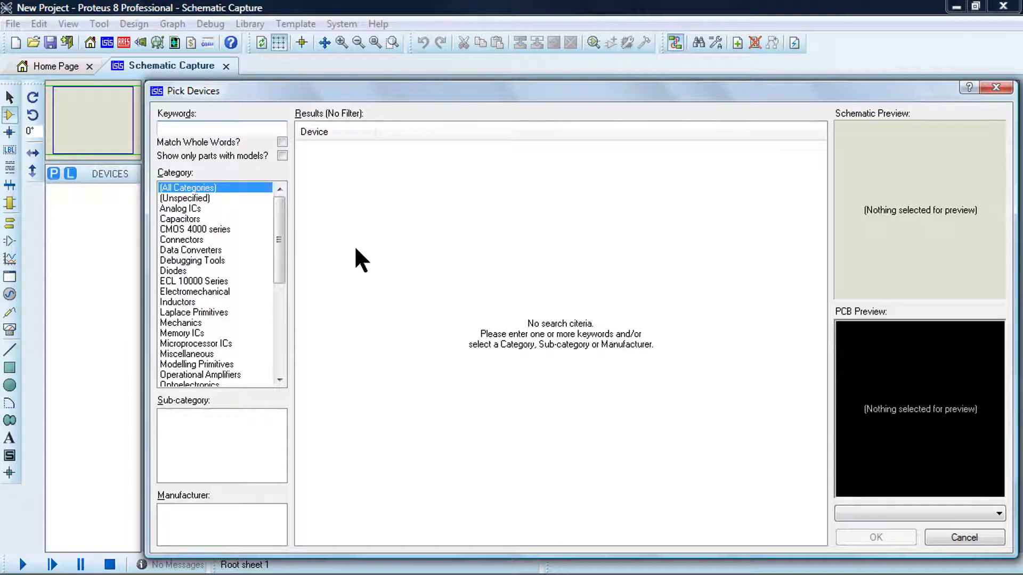
left_click_drag(279, 242, 250, 362)
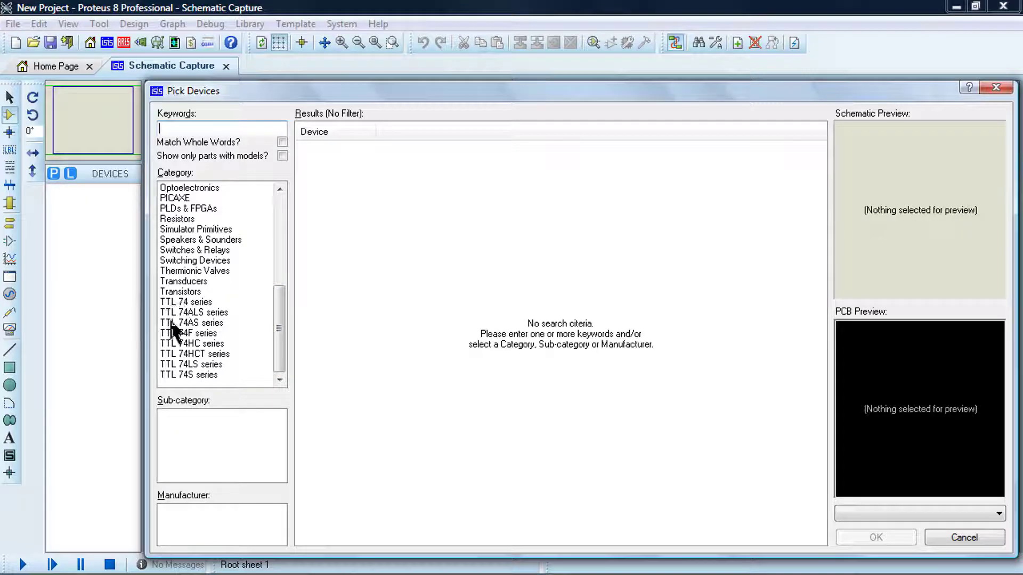
left_click(191, 354)
left_click(186, 344)
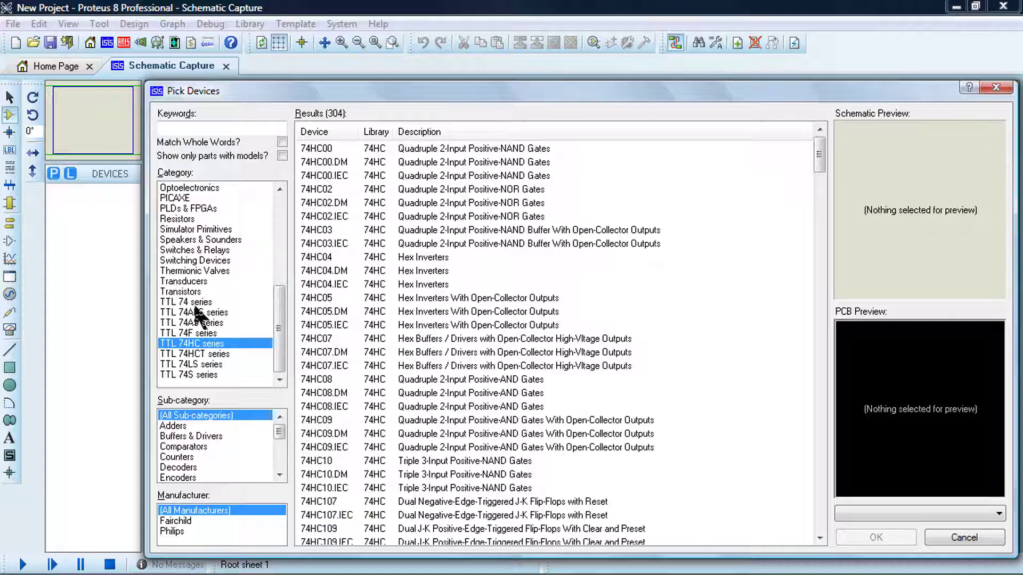
Step: Browse the Transistors category through its Bipolar, Generic, JFET and MOSFET sub-categories
left_click(189, 293)
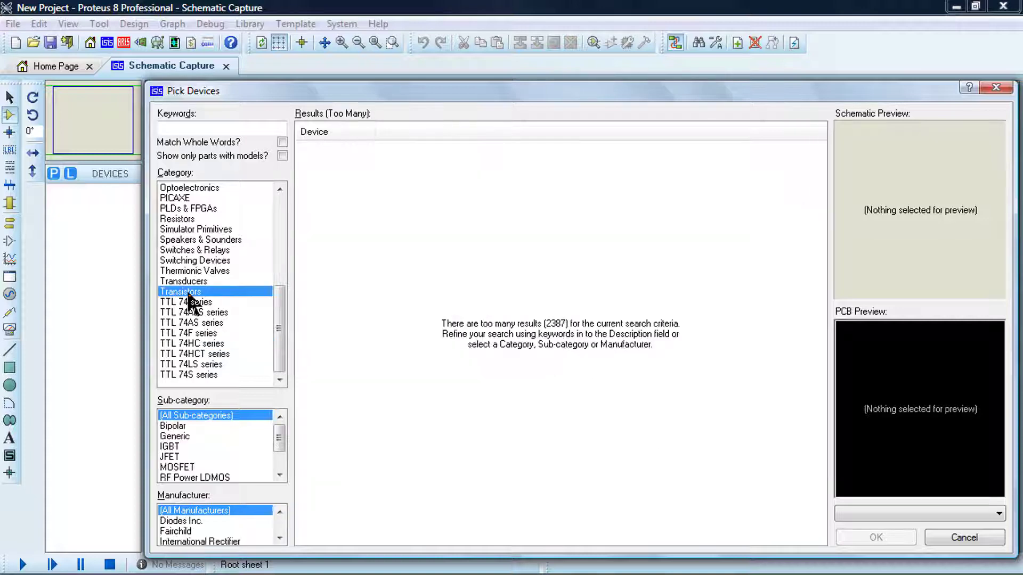
left_click(177, 428)
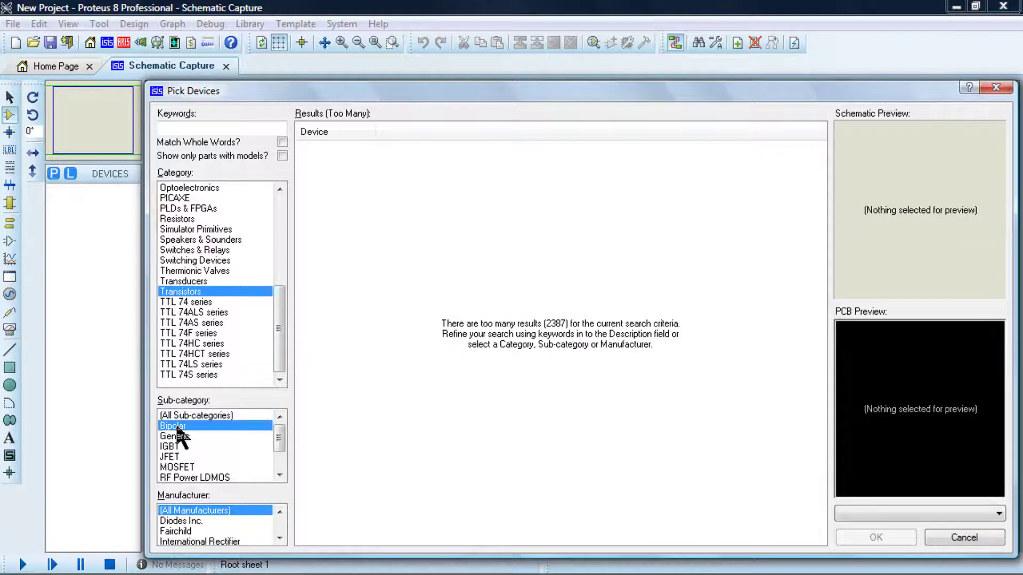
left_click(174, 436)
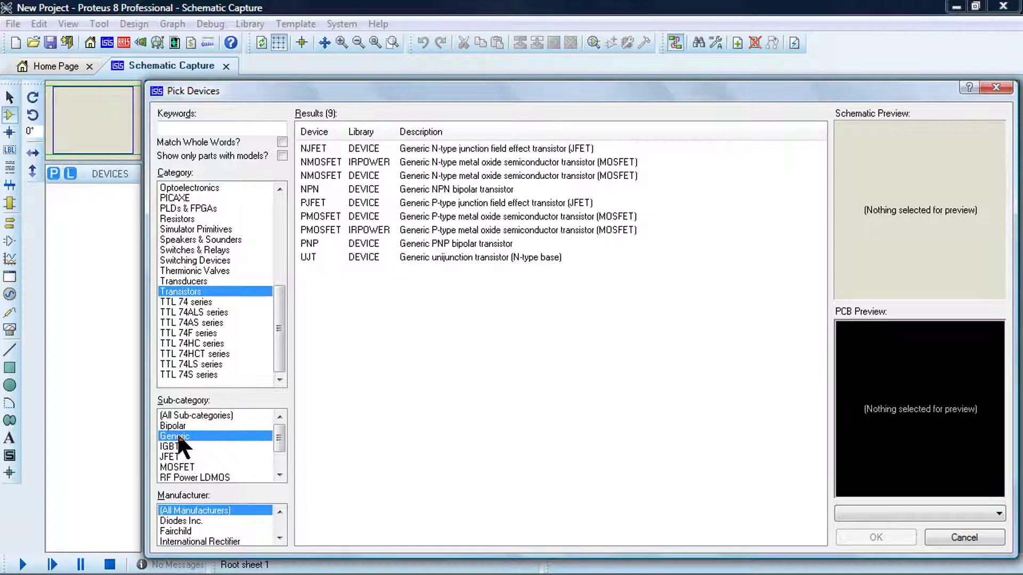
left_click(176, 457)
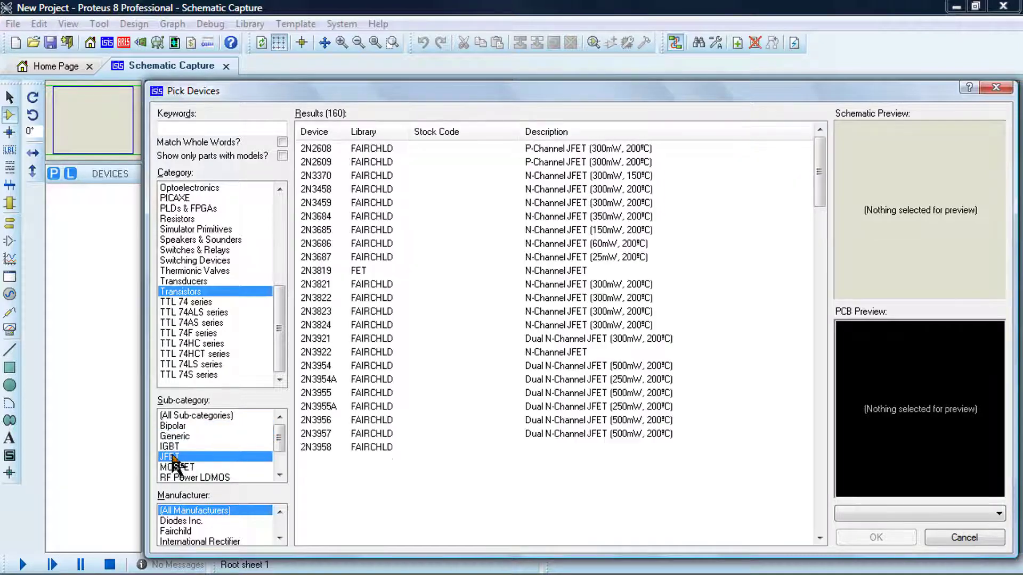
left_click(189, 467)
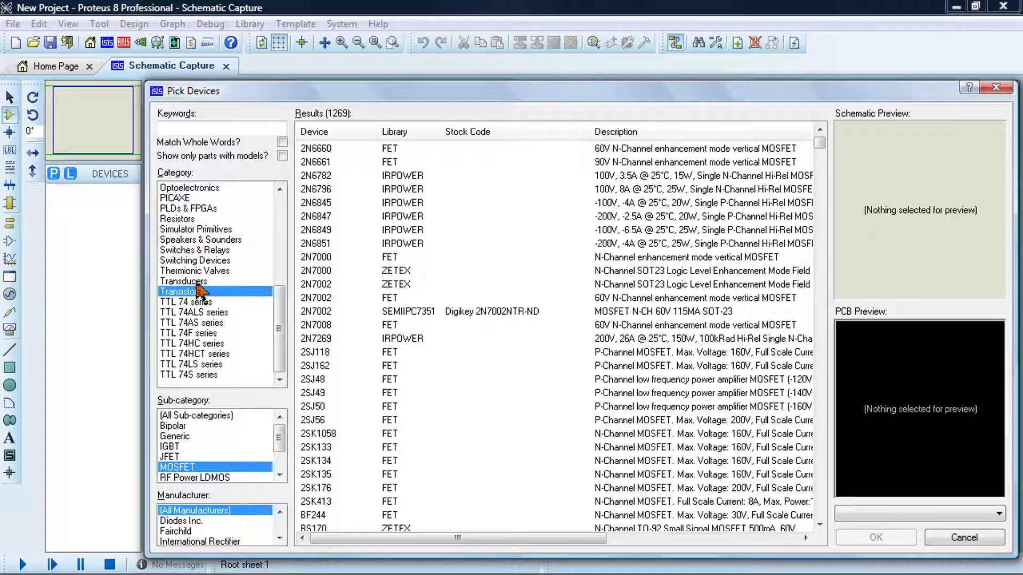
Step: List the Thermionic Valves category and preview the 5AR4, ECC82 and 5V3A valves
left_click(195, 273)
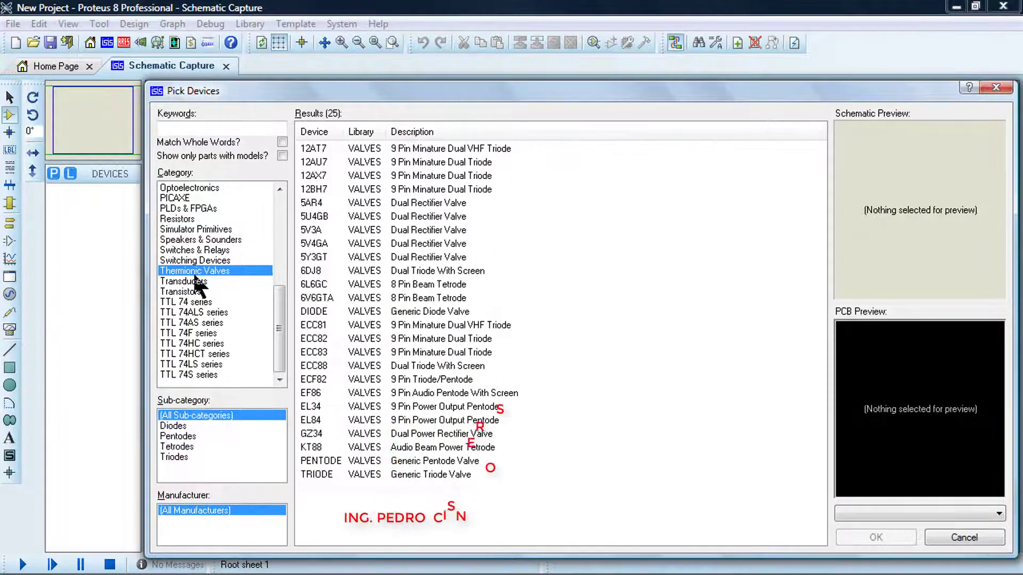
left_click(349, 203)
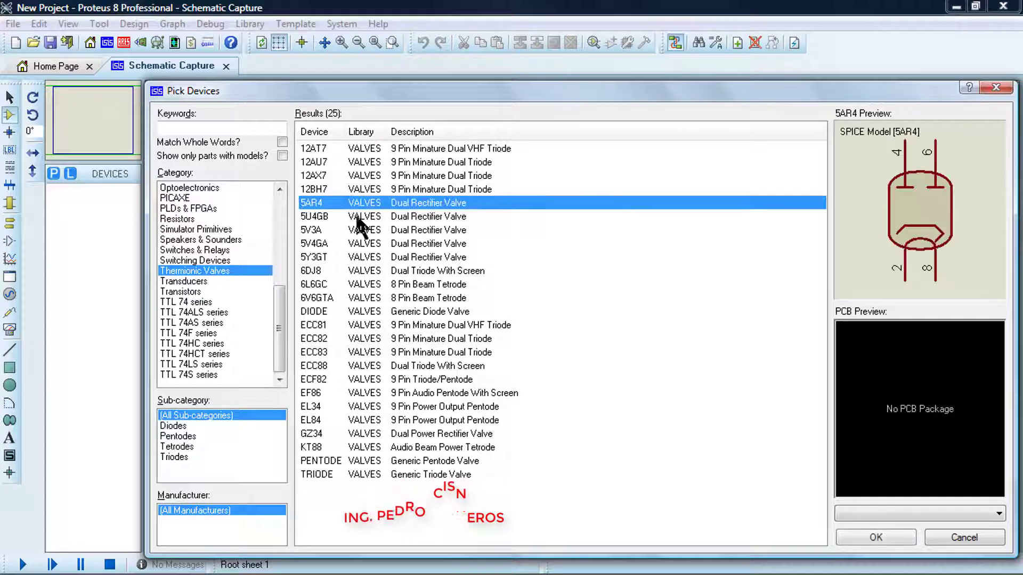
left_click(372, 341)
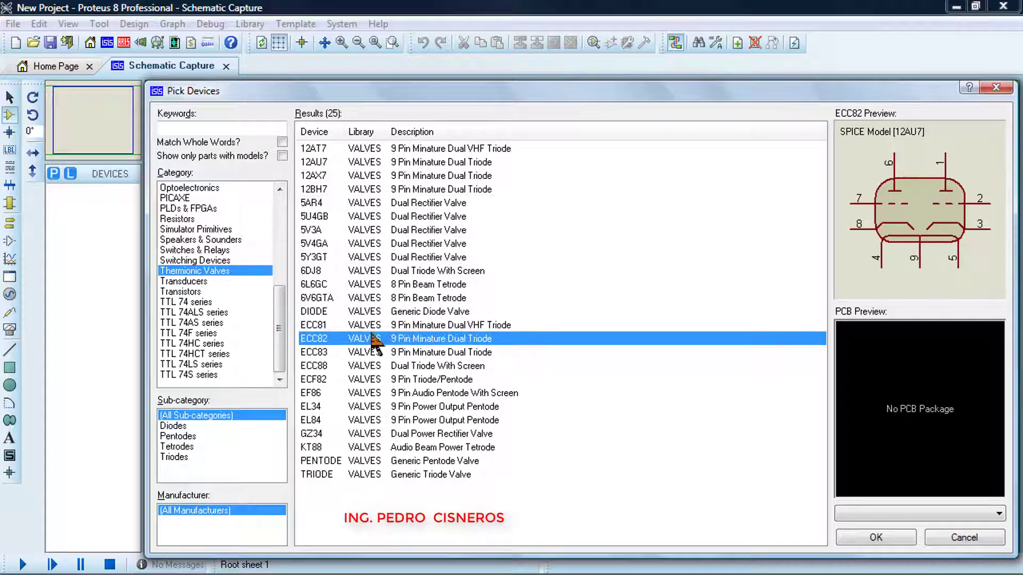
left_click(387, 230)
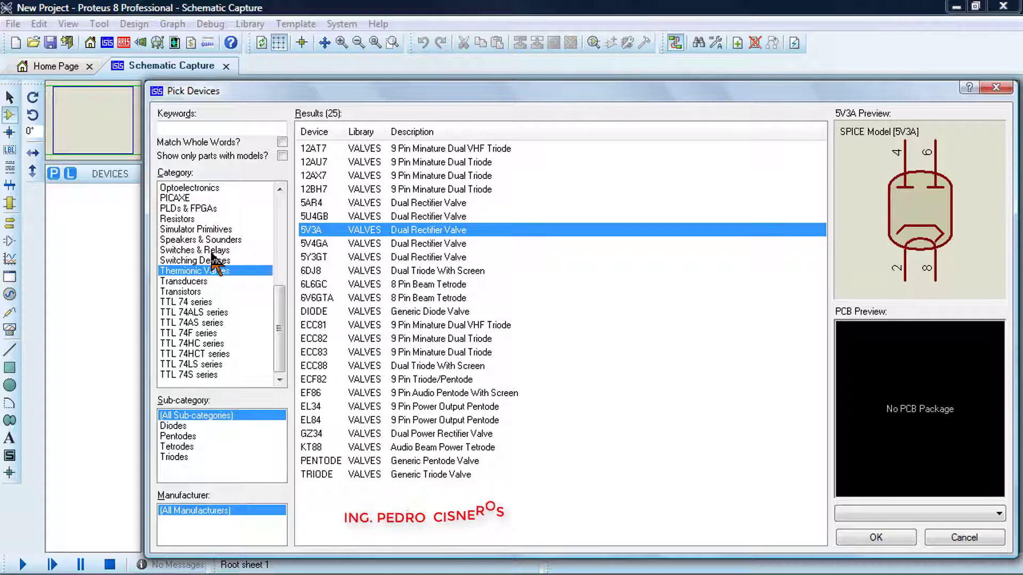
Step: Examine the Switches & Relays parts, including the G2R-14-DC5 relay, and list the Speakers & Sounders category
left_click(175, 251)
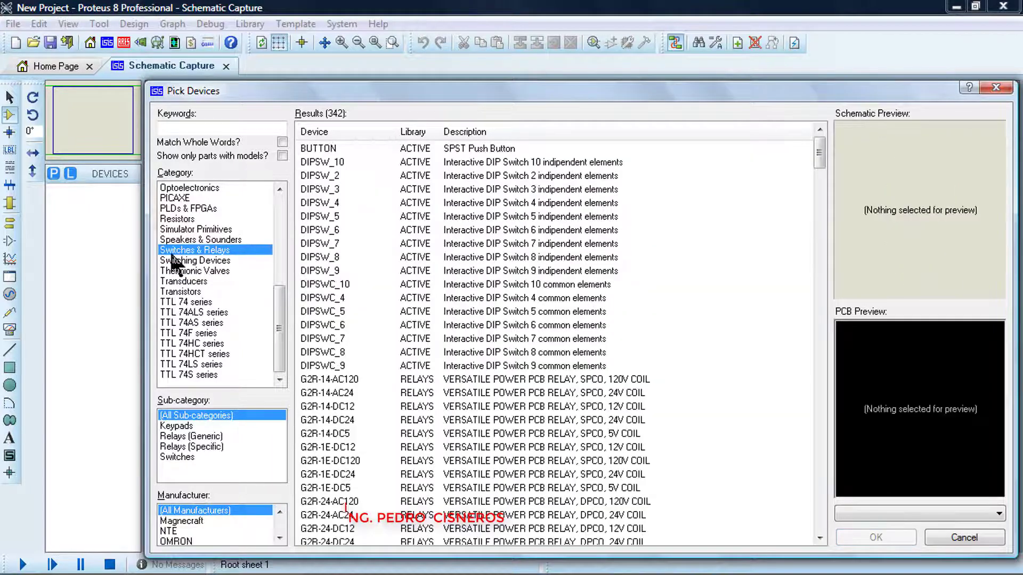
left_click(334, 216)
left_click(352, 433)
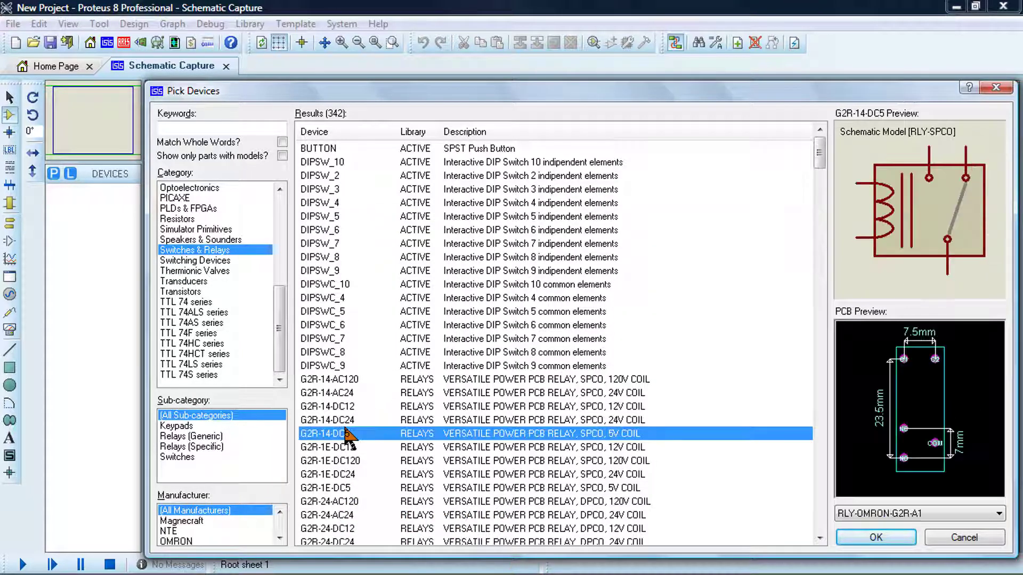
scroll(371, 416, "down", 1)
scroll(369, 411, "down", 20)
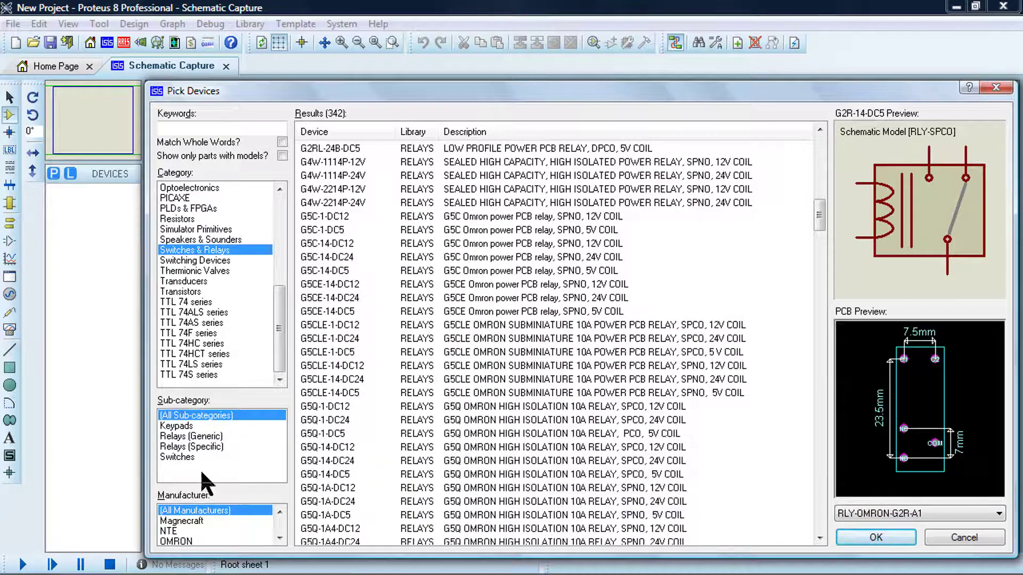
left_click(179, 240)
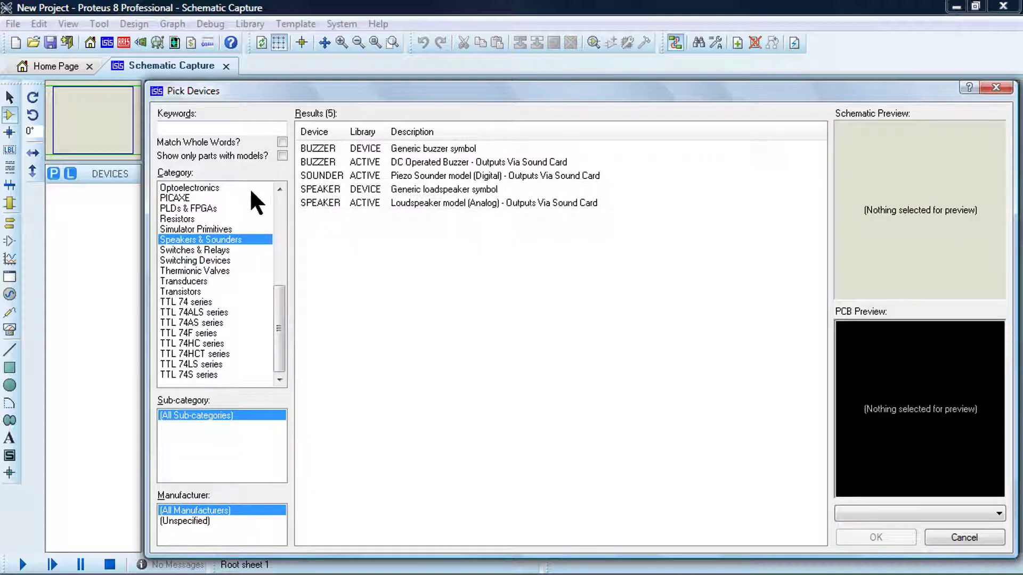
Step: List the Simulator Primitives category and preview the BATTERY, CSOURCE and AND devices
left_click(216, 230)
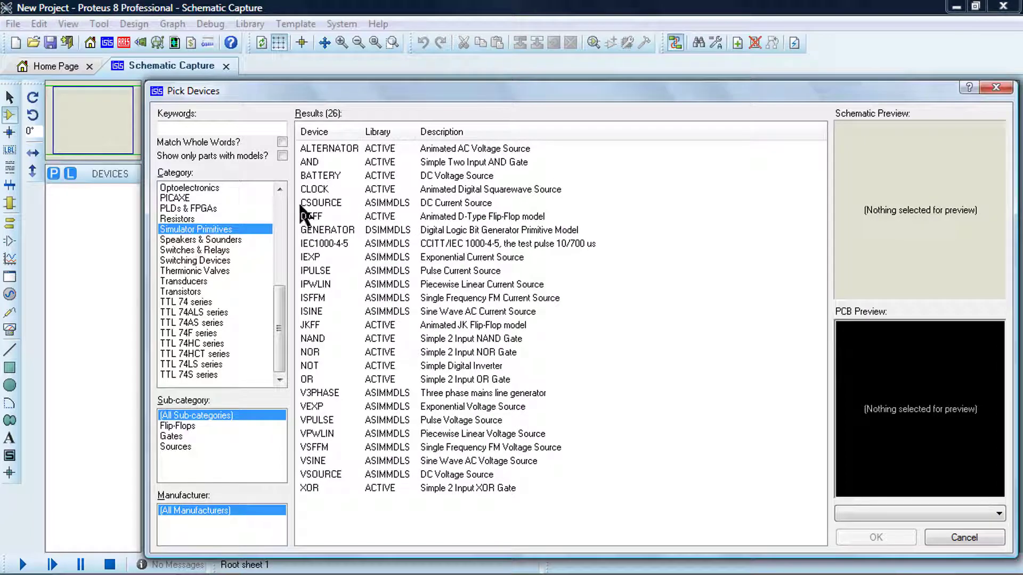
left_click(318, 175)
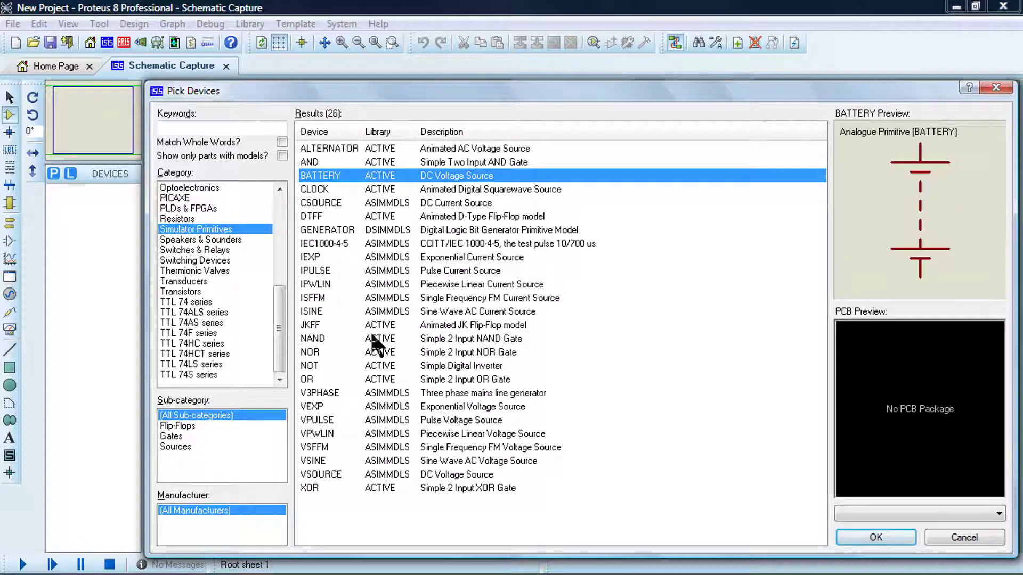
left_click(321, 203)
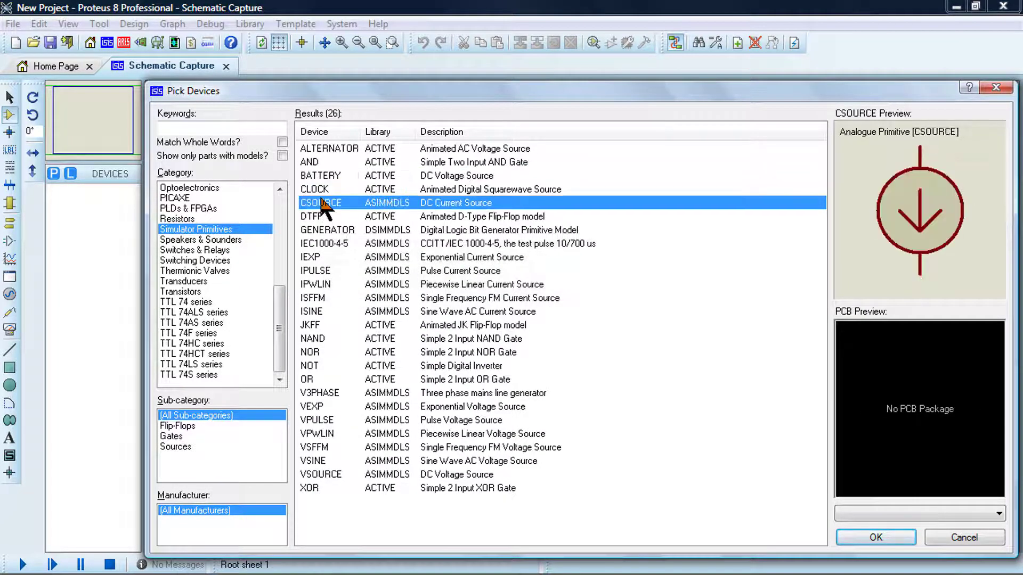
left_click(313, 162)
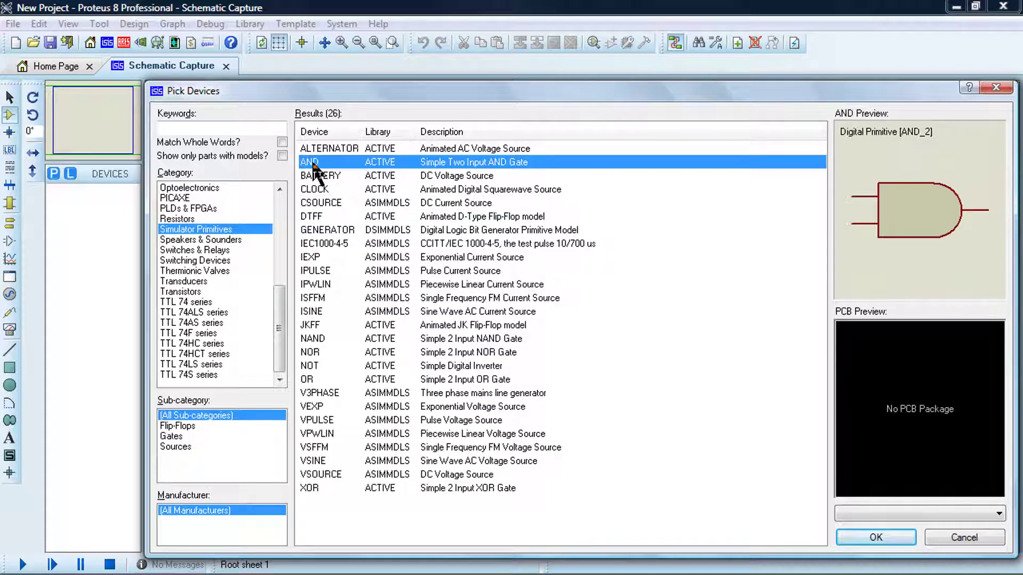
Step: Compare the symbol previews of the NOT, NOR, NAND and JKFF primitives
left_click(310, 366)
left_click(310, 353)
left_click(310, 340)
left_click(309, 326)
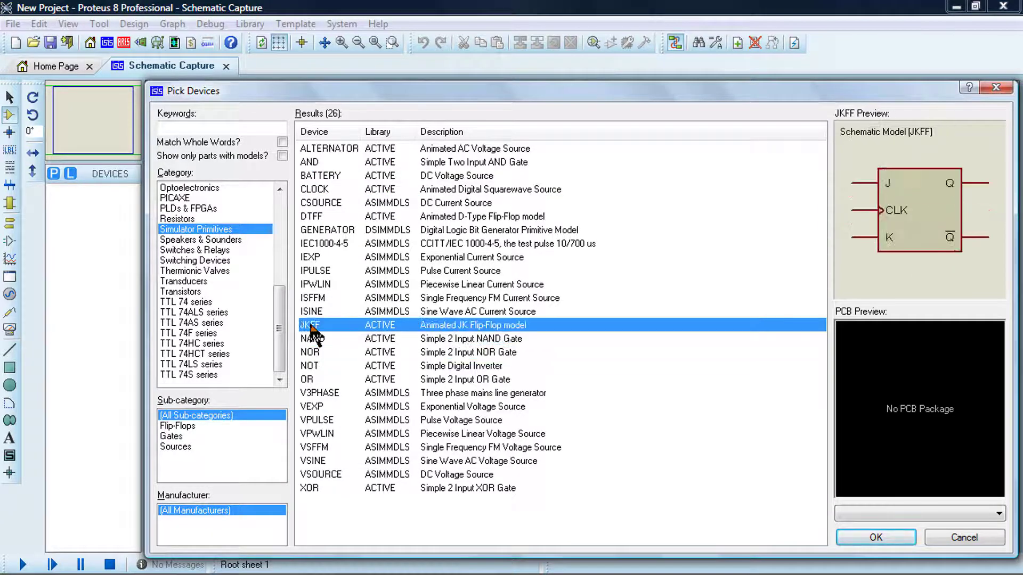
left_click(310, 338)
left_click(310, 353)
left_click(310, 366)
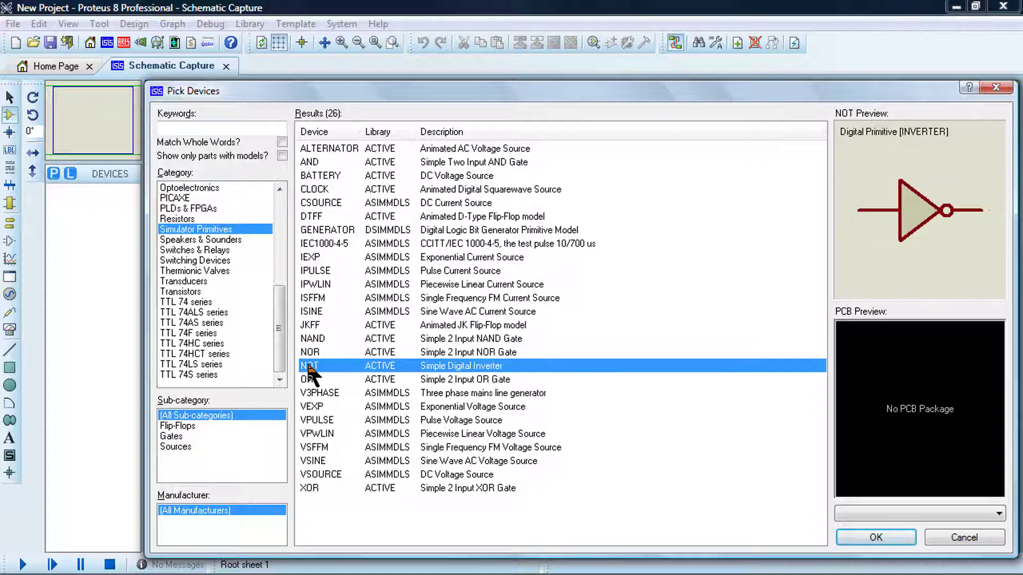
left_click(310, 353)
left_click(310, 339)
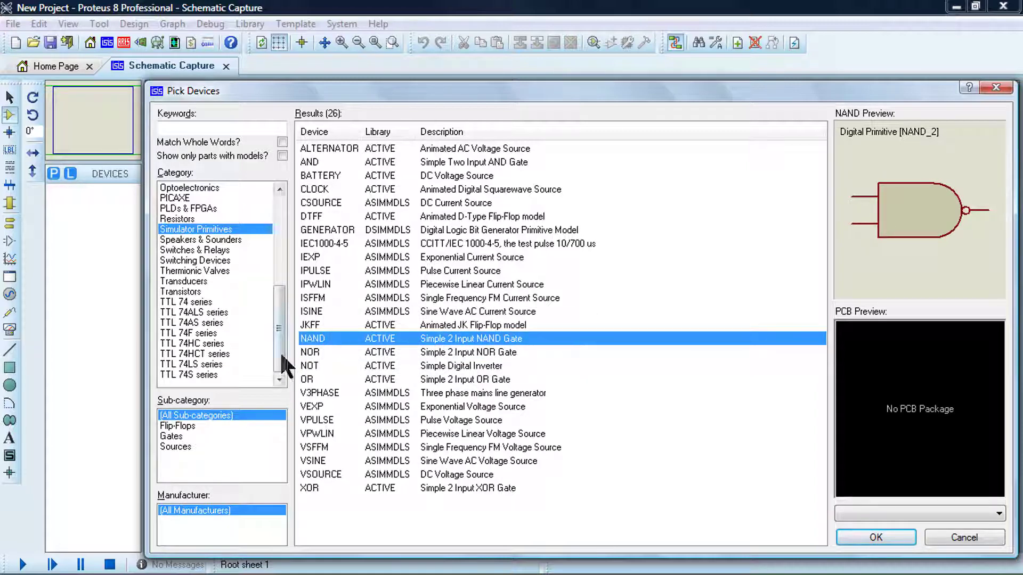
Step: List the Variable sub-category of Resistors and preview trimmers such as 3005P-1-201 and 3009P-1-502LF
left_click_drag(281, 342, 288, 299)
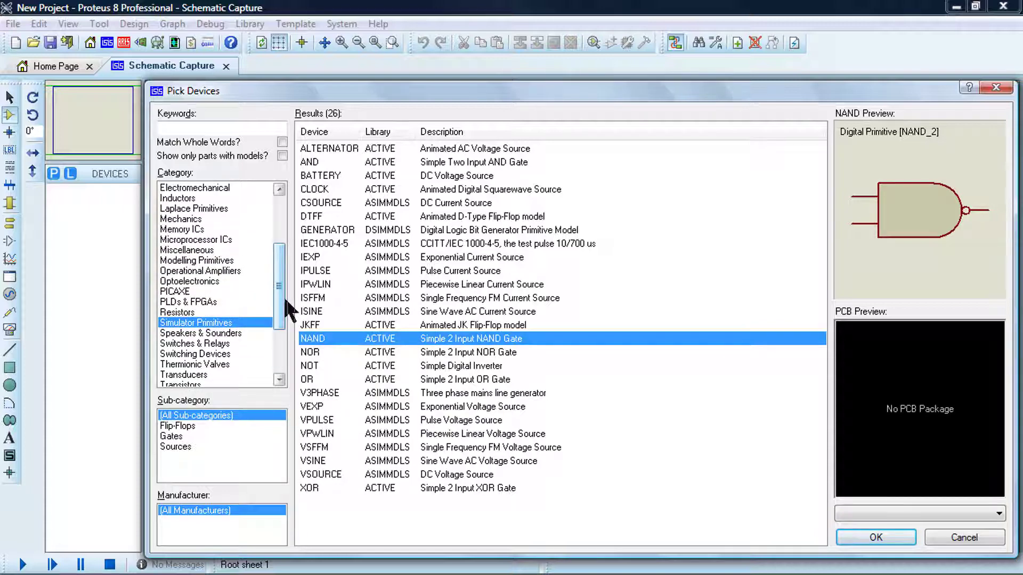
left_click(179, 313)
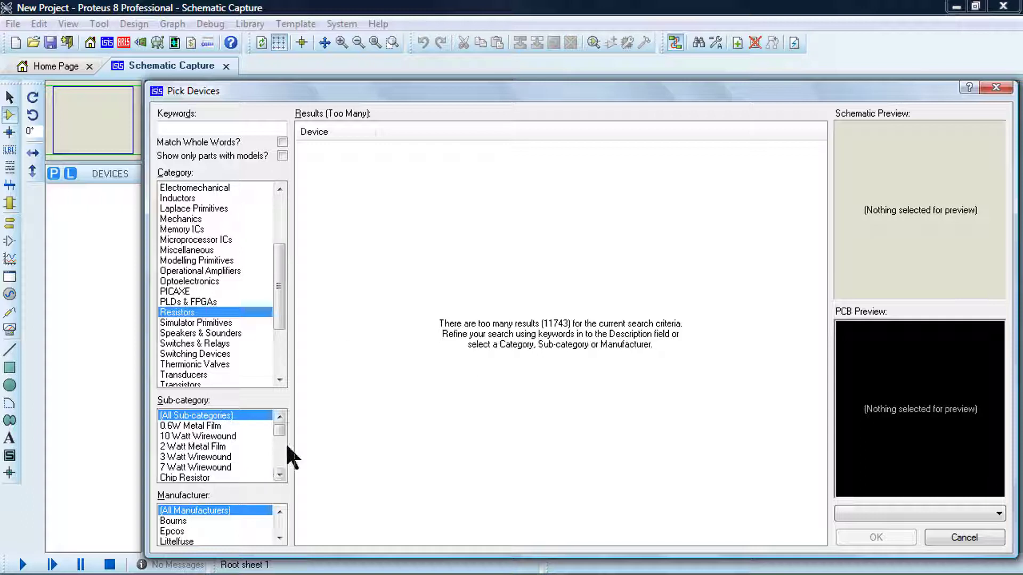
left_click_drag(279, 430, 281, 462)
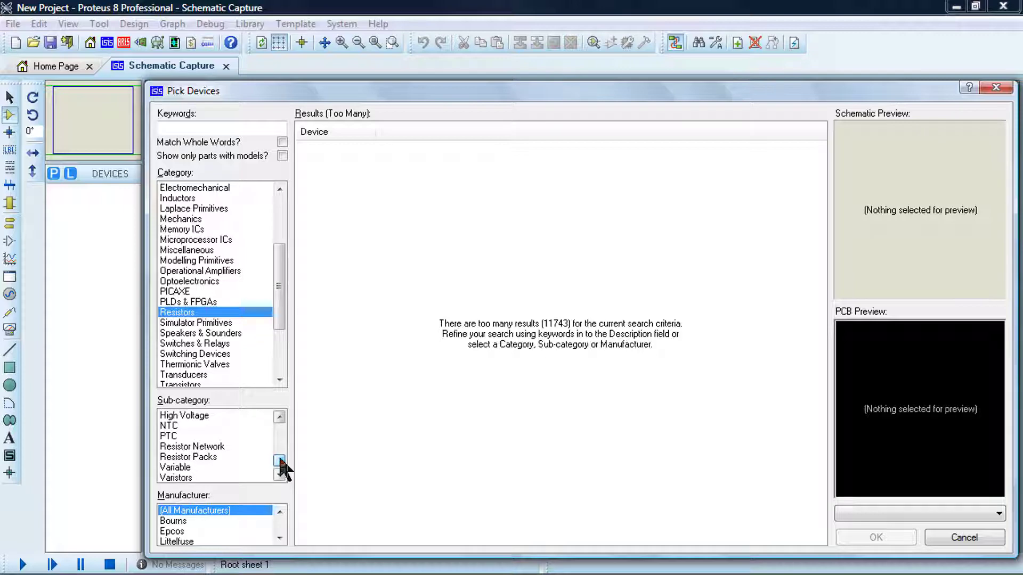
left_click(181, 468)
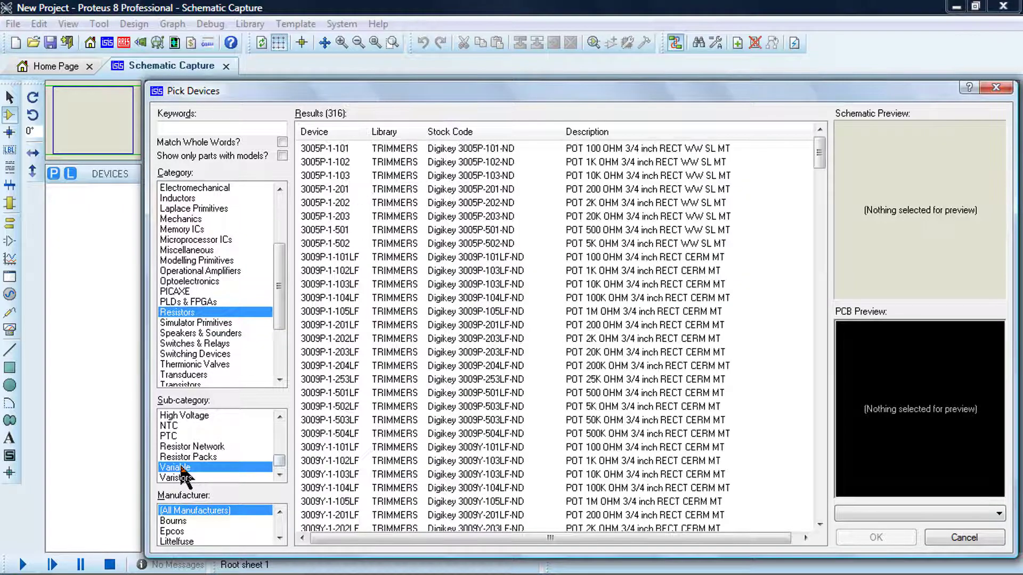
left_click(391, 189)
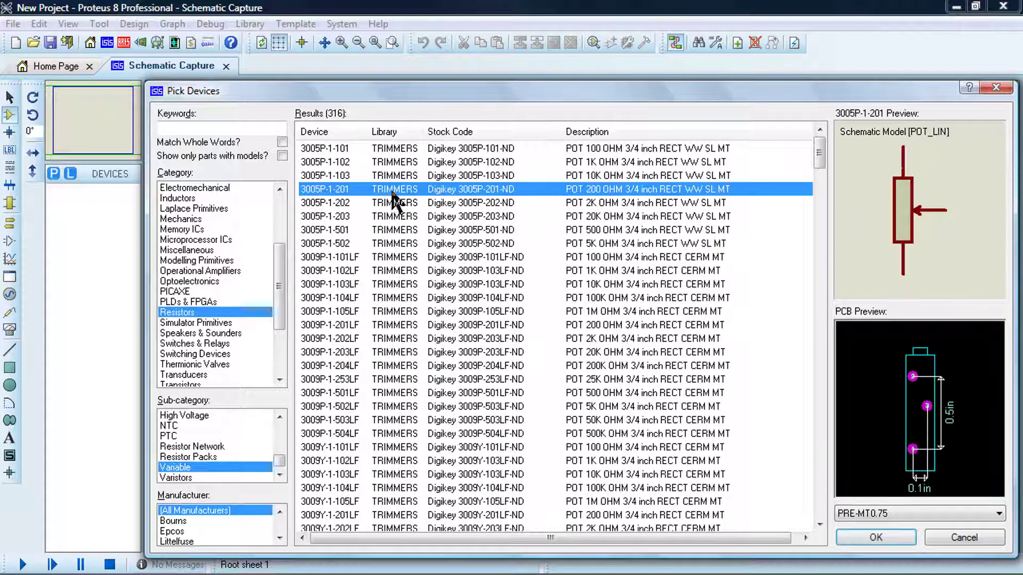
left_click(398, 284)
left_click(390, 406)
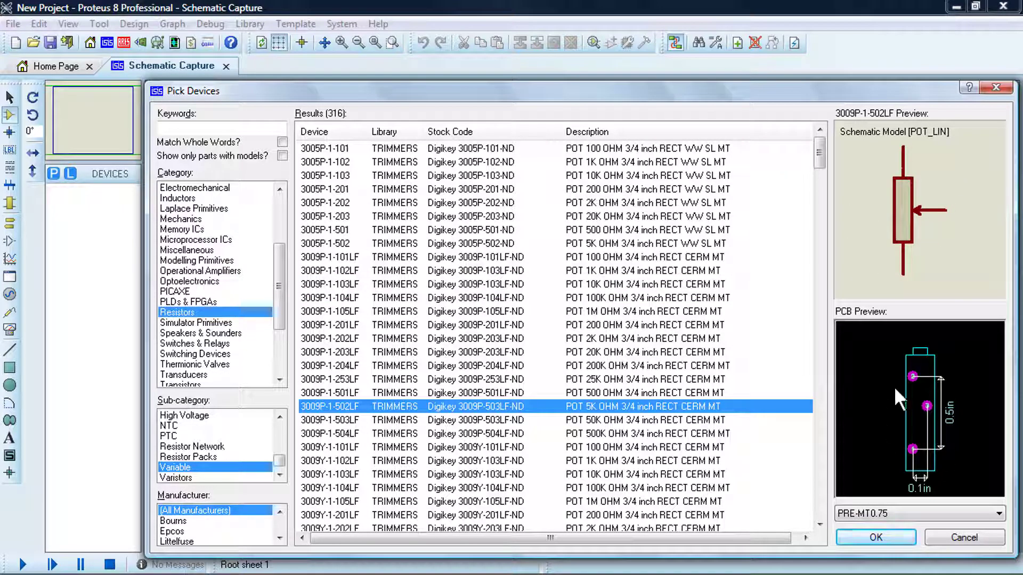
Step: List the 7-Segment Displays under Optoelectronics and preview the 7SEG-MPX2-CA-BLUE, 7SEG-COM-CATHODE and 7SEG-COM-ANODE displays
left_click(199, 281)
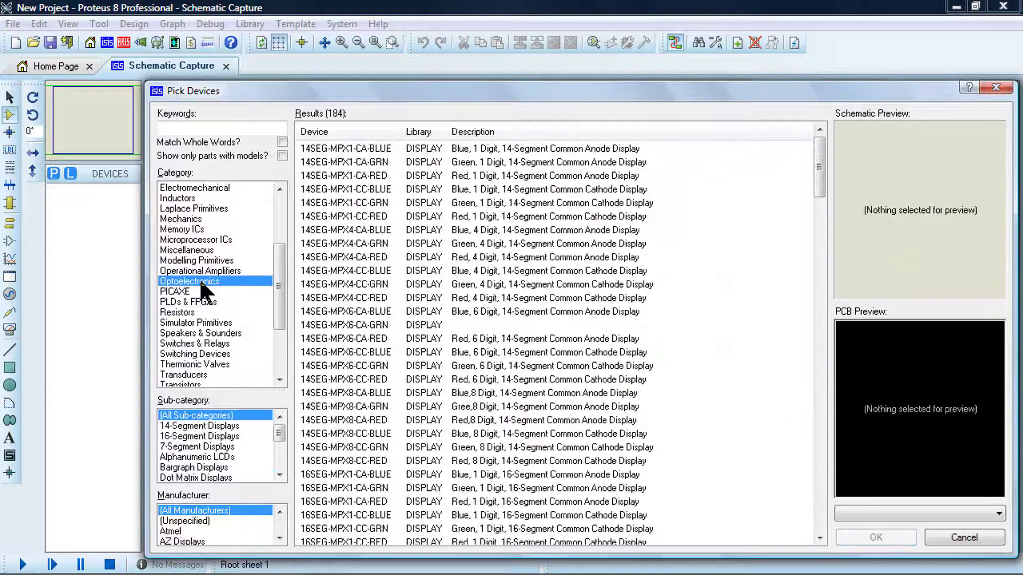
left_click(183, 437)
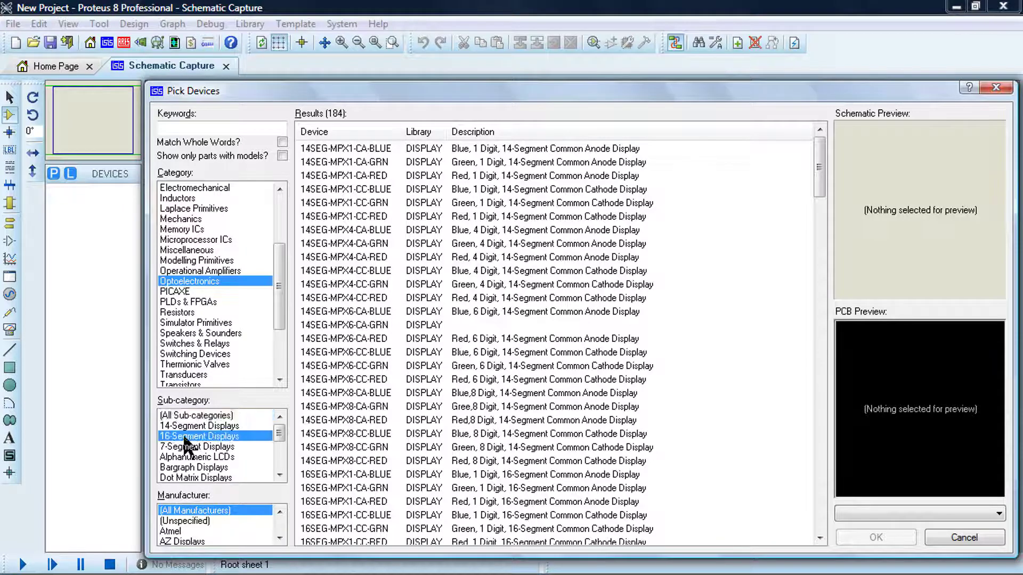
left_click(189, 447)
left_click(350, 325)
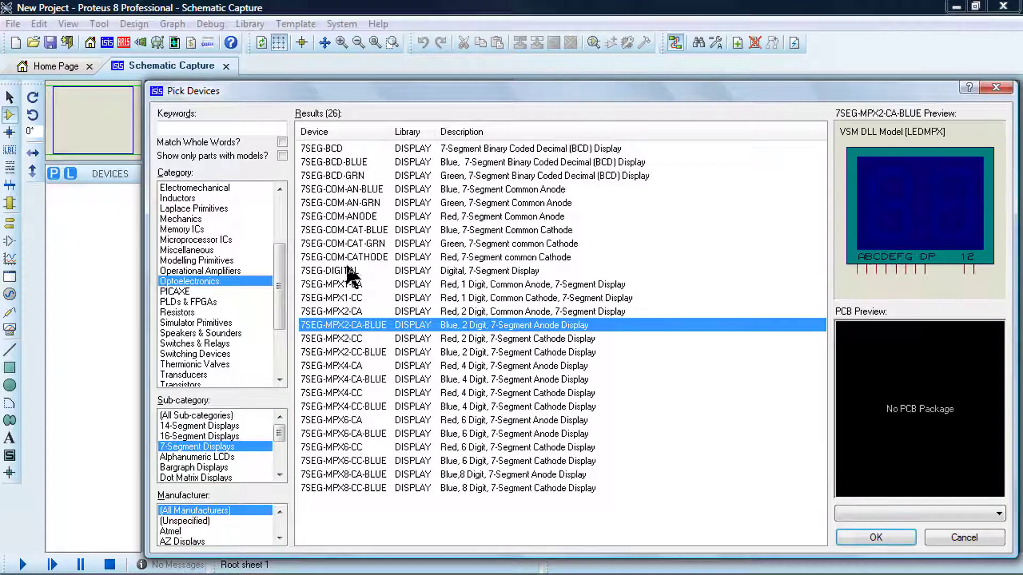
left_click(354, 257)
left_click(363, 217)
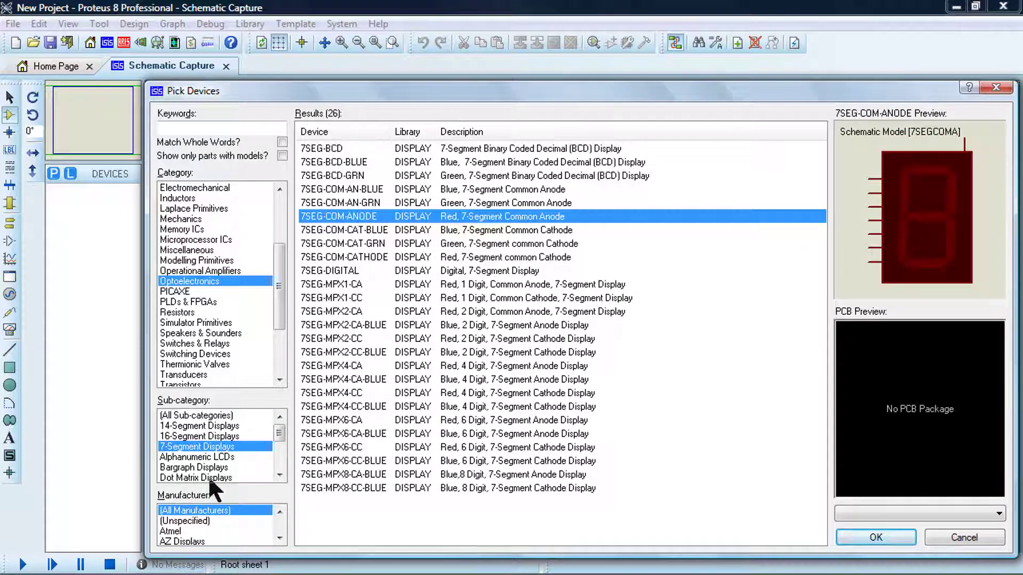
Step: List the Dot Matrix Displays sub-category and preview the MATRIX-8X8-GREEN and MATRIX-8X8-BLUE displays
left_click(178, 478)
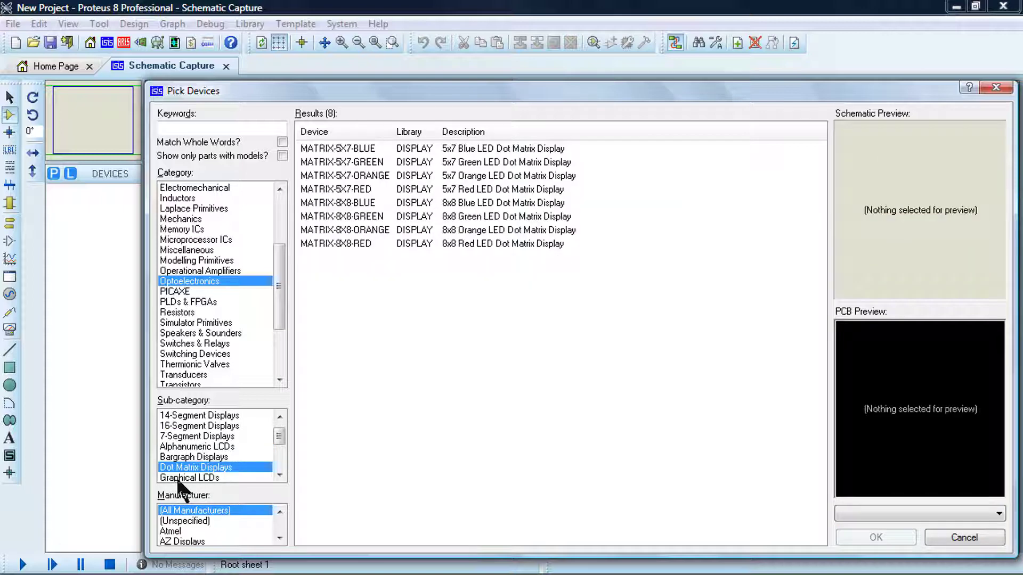
left_click(323, 217)
left_click(325, 203)
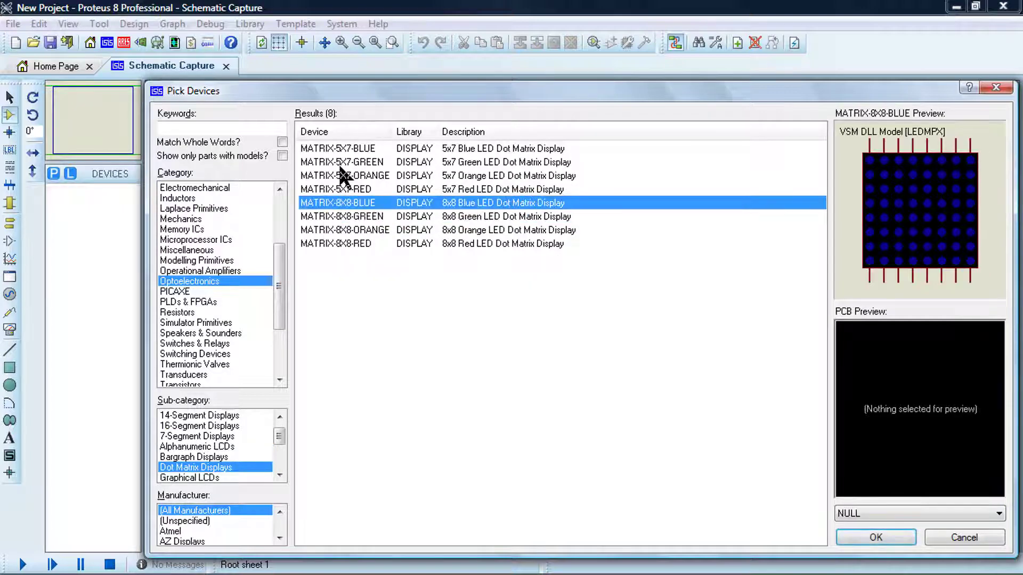
Step: Preview the MATRIX-5X7 green, blue and orange and MATRIX-8X8-ORANGE displays, plus LED-BARGRAPH-RED under Bargraph Displays
left_click(342, 161)
left_click(347, 149)
left_click(346, 175)
left_click(341, 229)
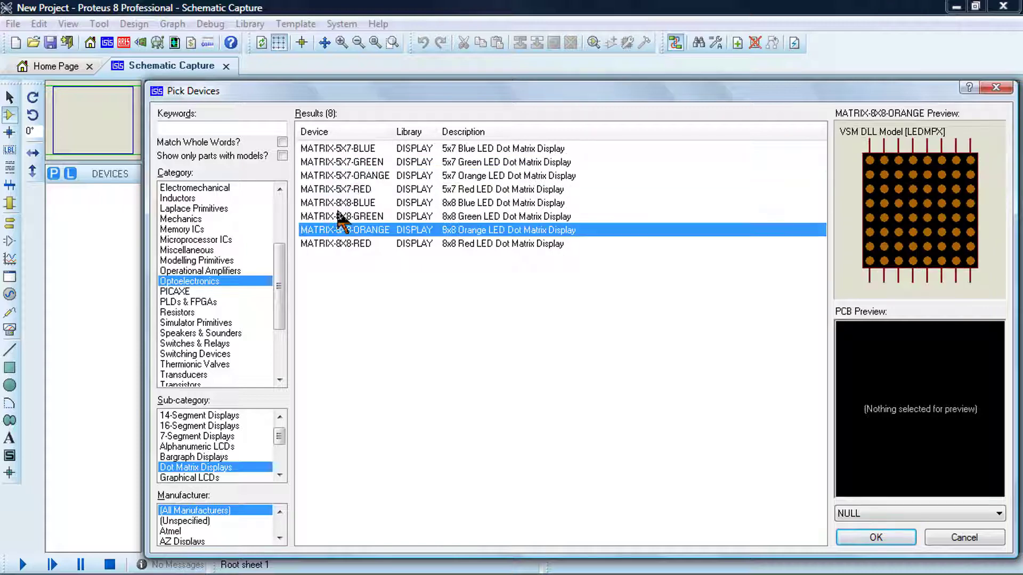
left_click(217, 458)
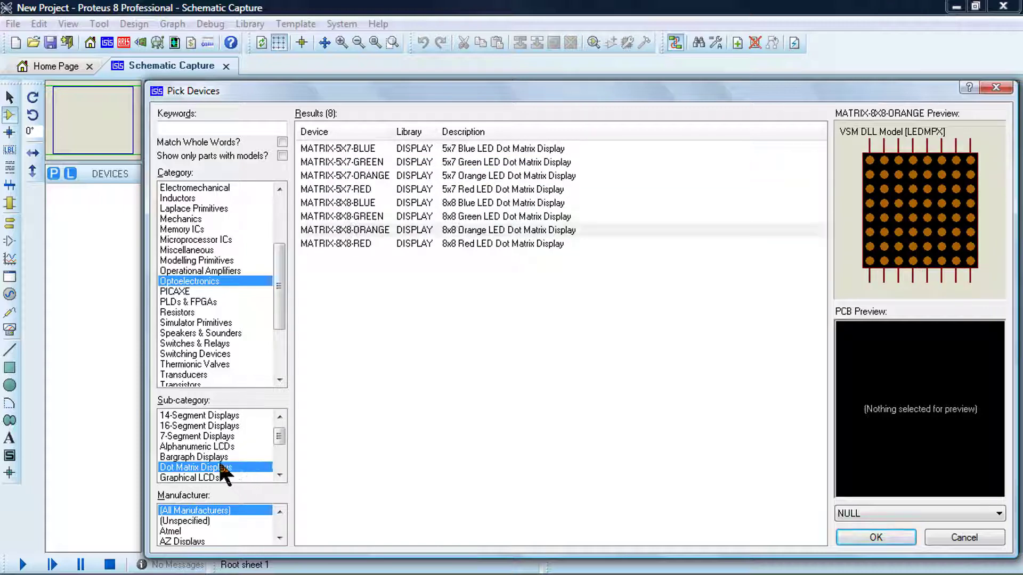
left_click(357, 163)
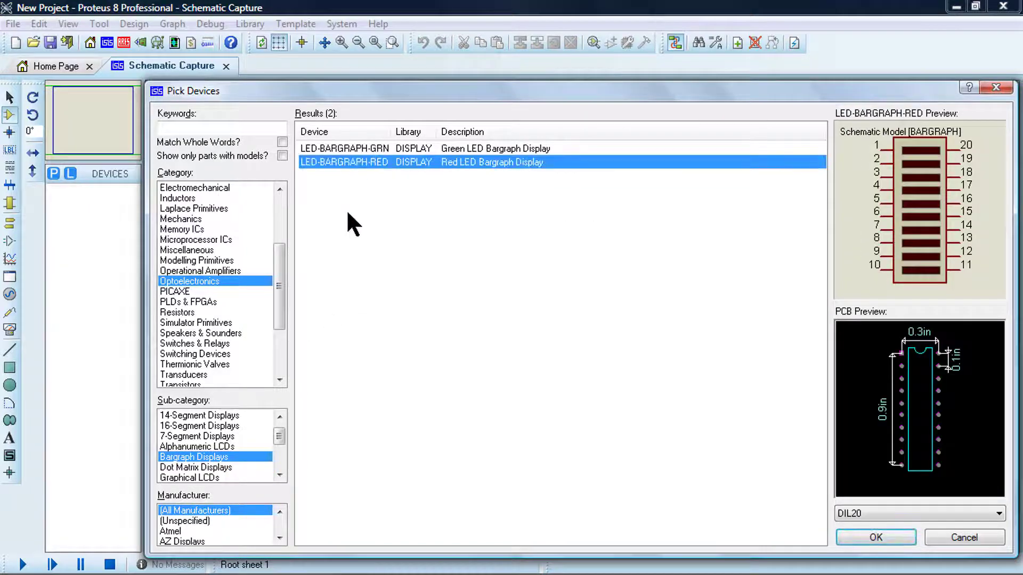
Step: List the Graphical LCDs sub-category and preview displays such as LM3287 and HDG12864L-6
left_click(279, 473)
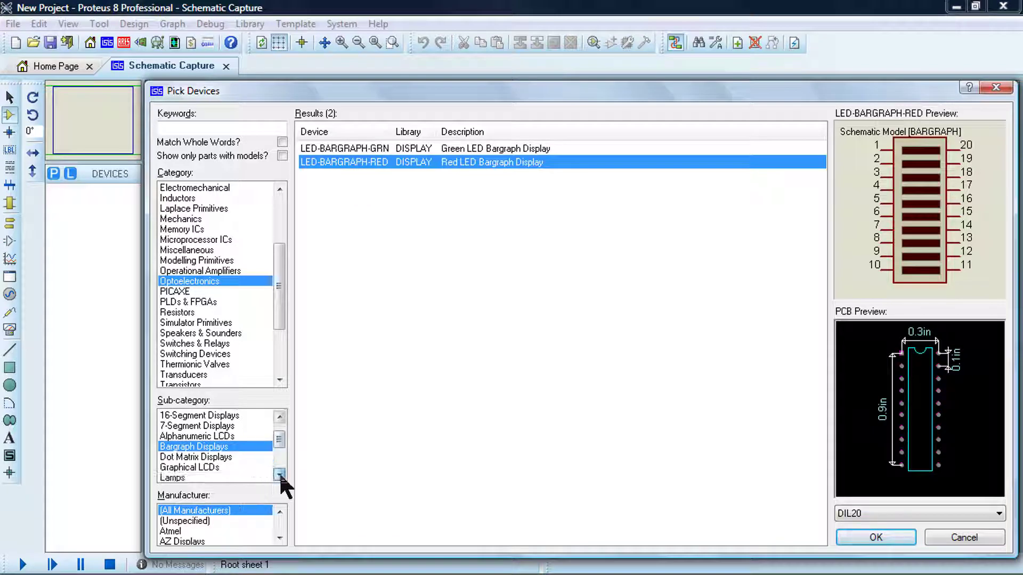
left_click(279, 474)
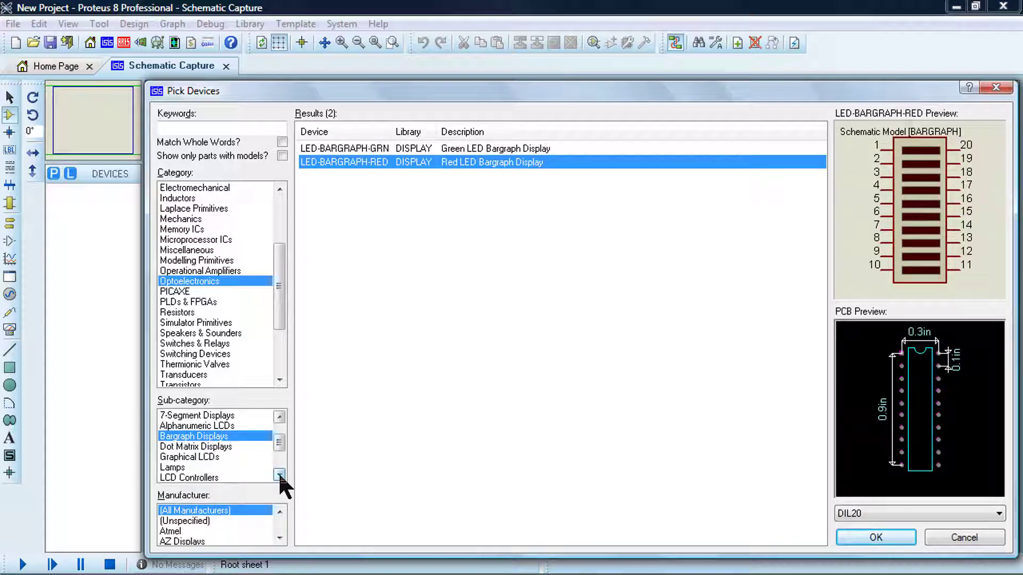
left_click(205, 457)
left_click(329, 298)
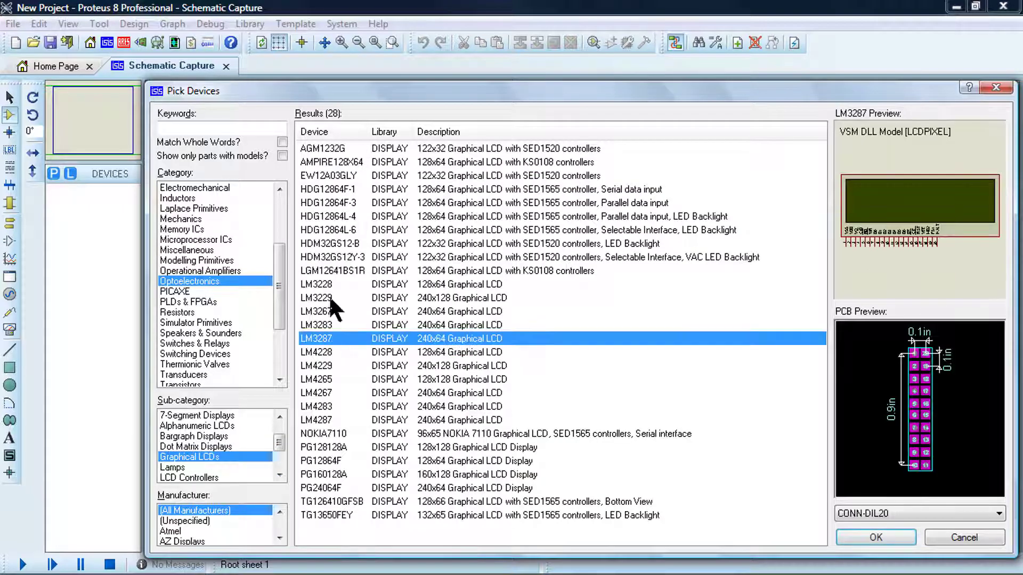
left_click(354, 229)
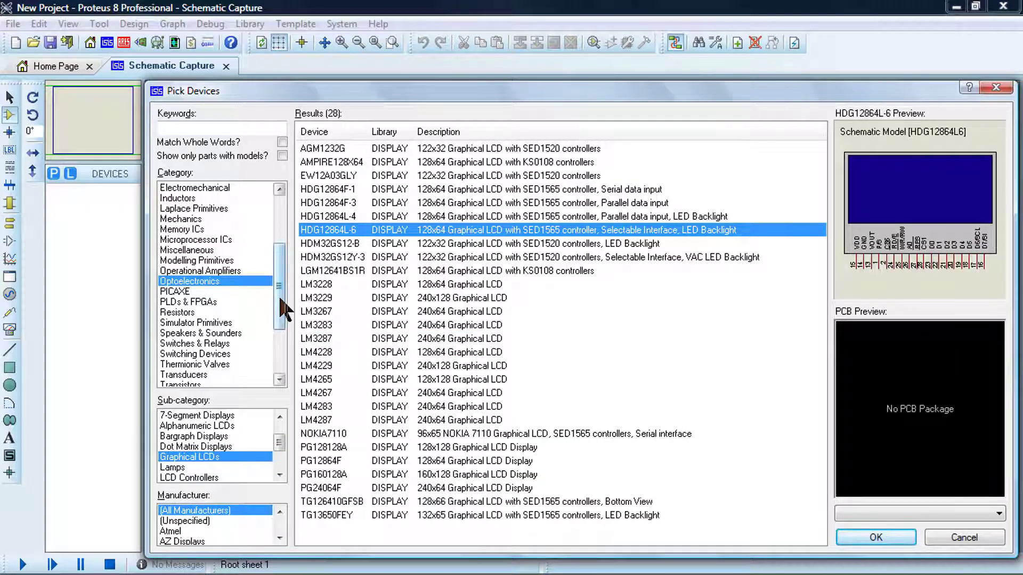
Step: List the Microprocessor ICs, Inductors and Electromechanical categories, and close the device picker without choosing a part
left_click_drag(279, 306, 281, 277)
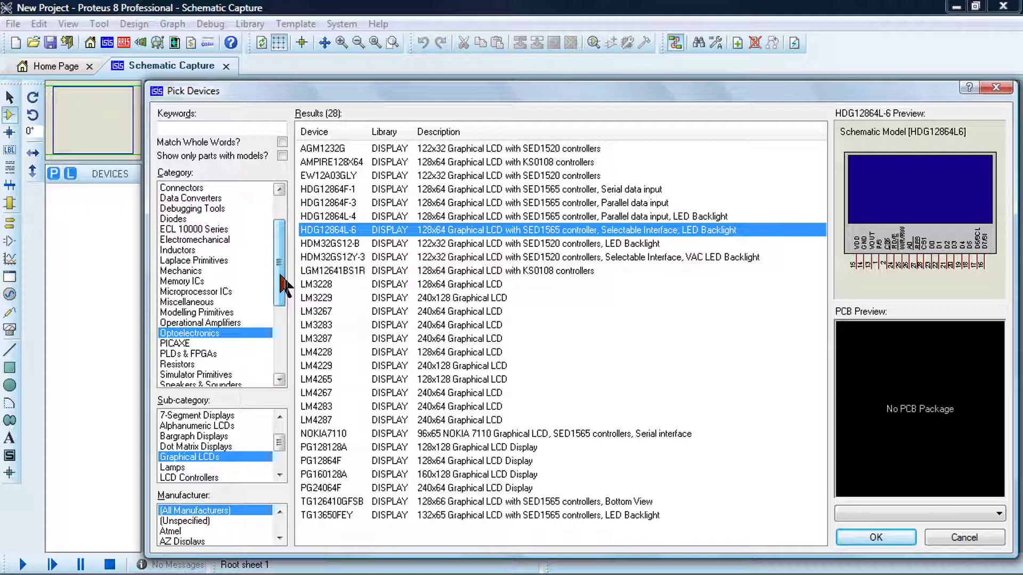
left_click(189, 292)
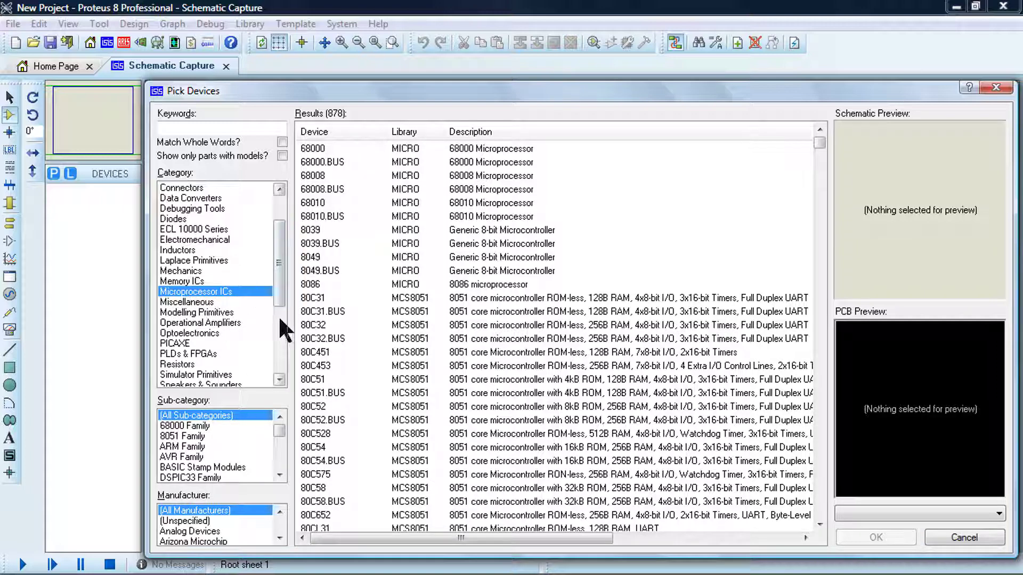
left_click(167, 251)
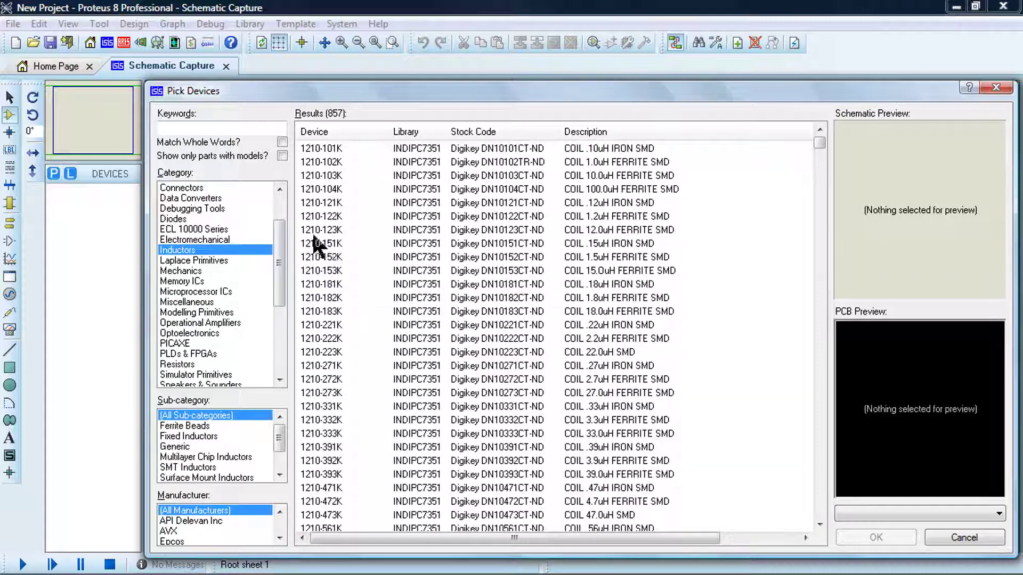
left_click(209, 240)
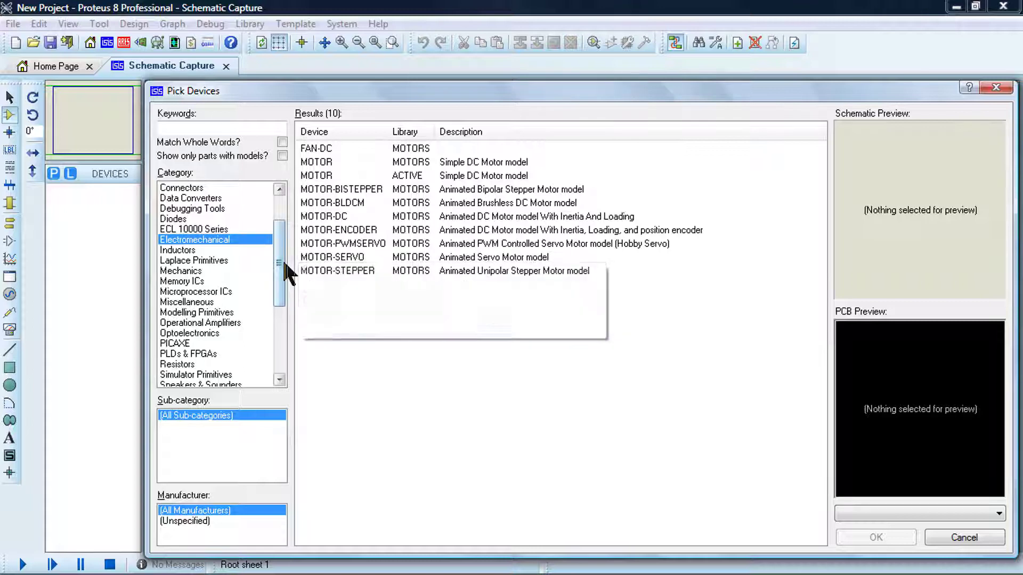
left_click_drag(282, 262, 269, 235)
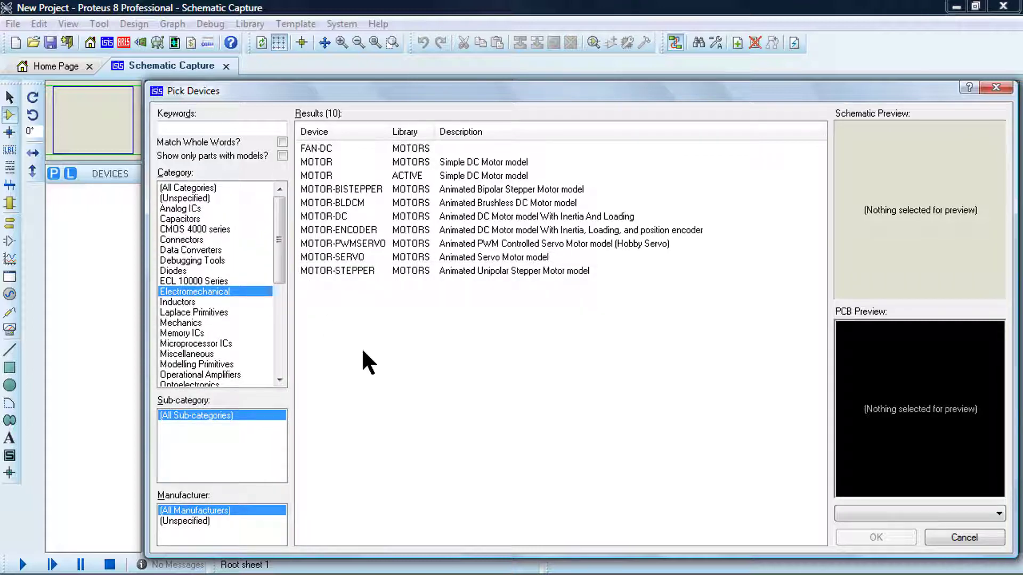
left_click(963, 538)
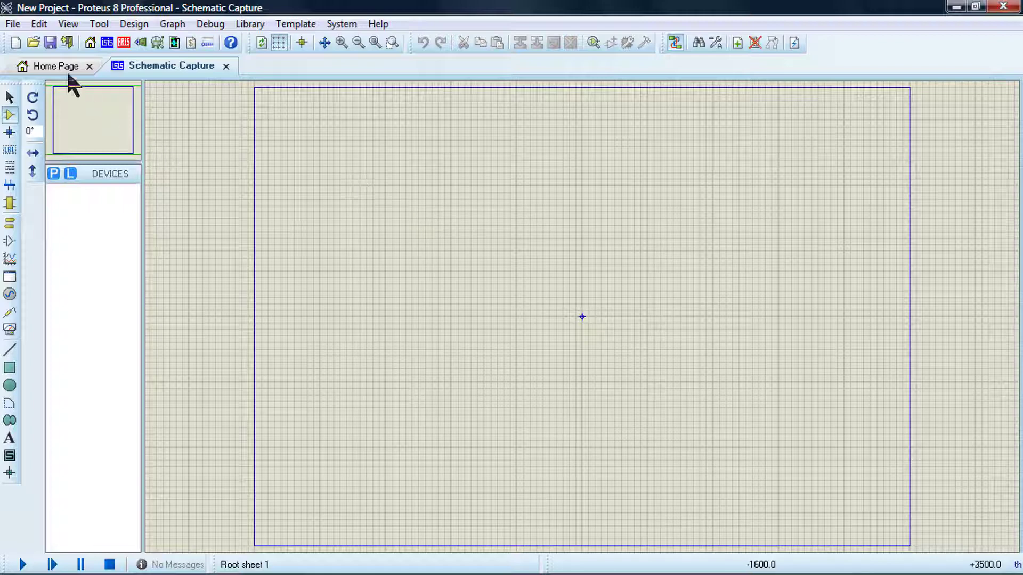
left_click(32, 40)
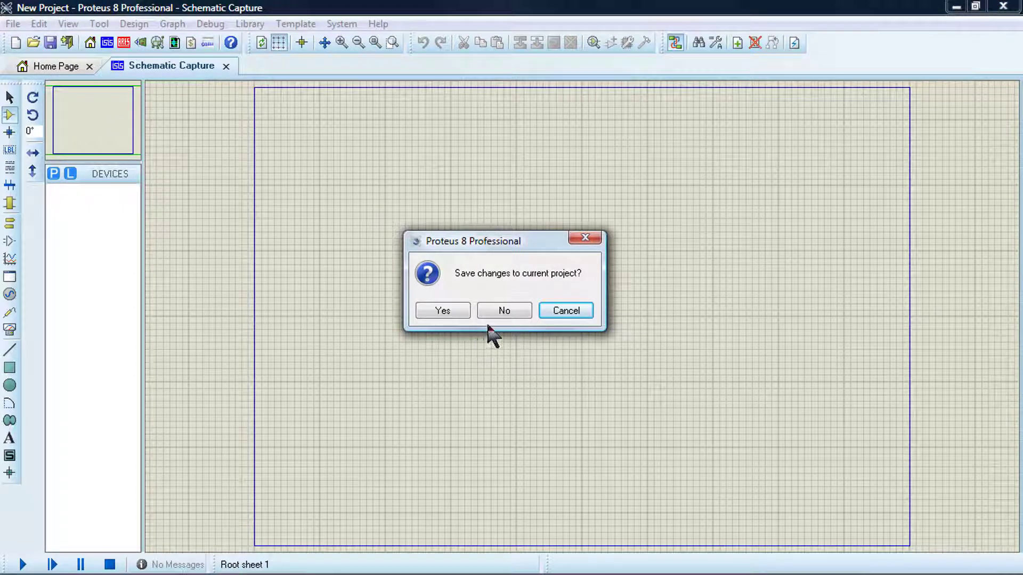
left_click(505, 311)
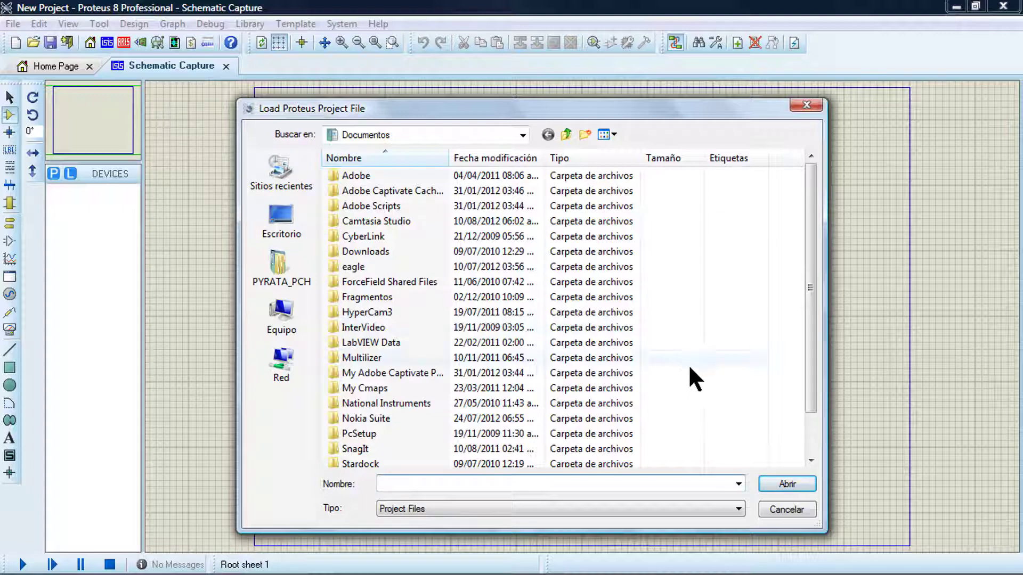
left_click(780, 510)
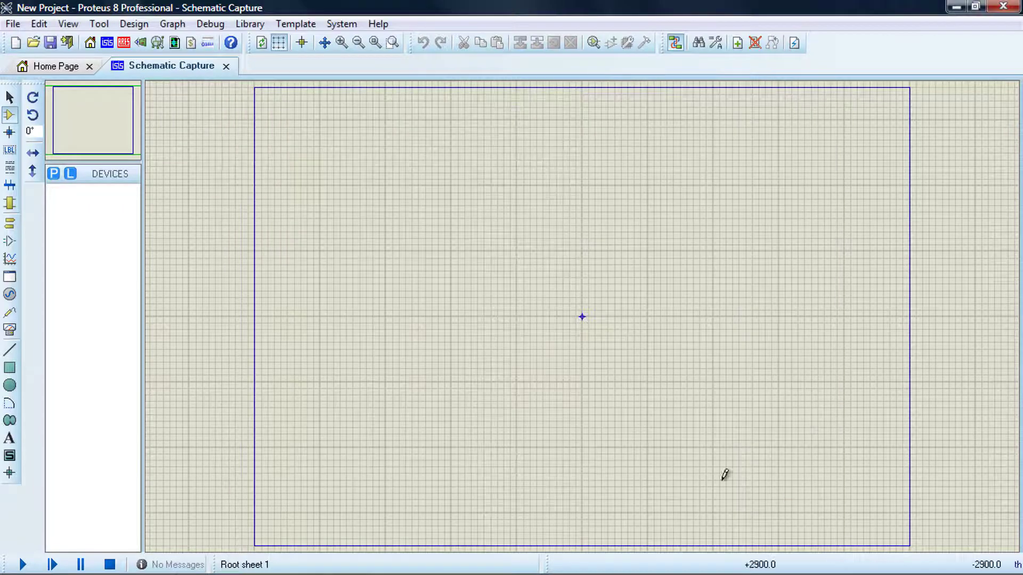
Step: Open the sample projects browser without saving the current project, and filter it to Interactive Simulation with the Animated Circuits feature
left_click(13, 25)
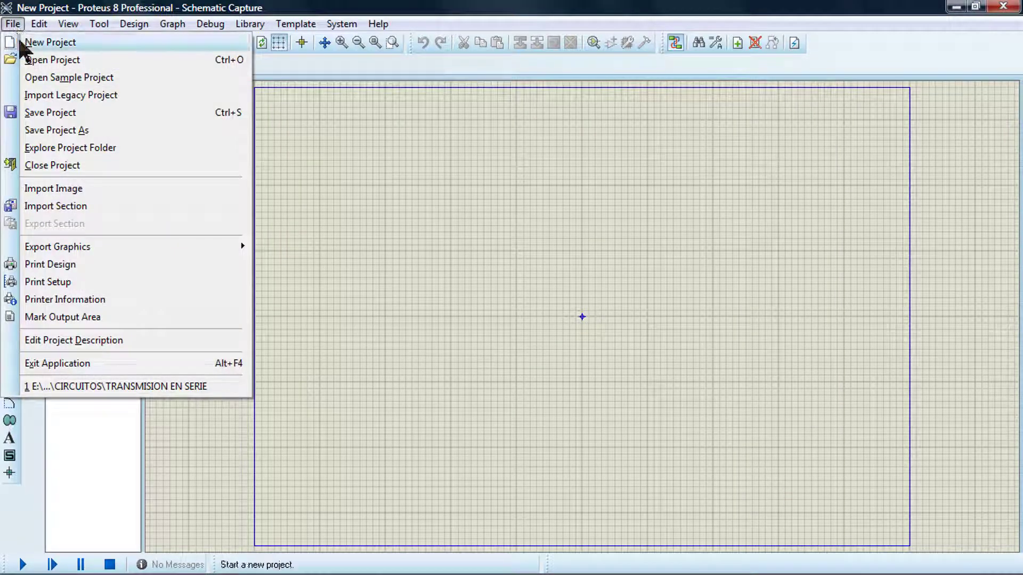
left_click(85, 79)
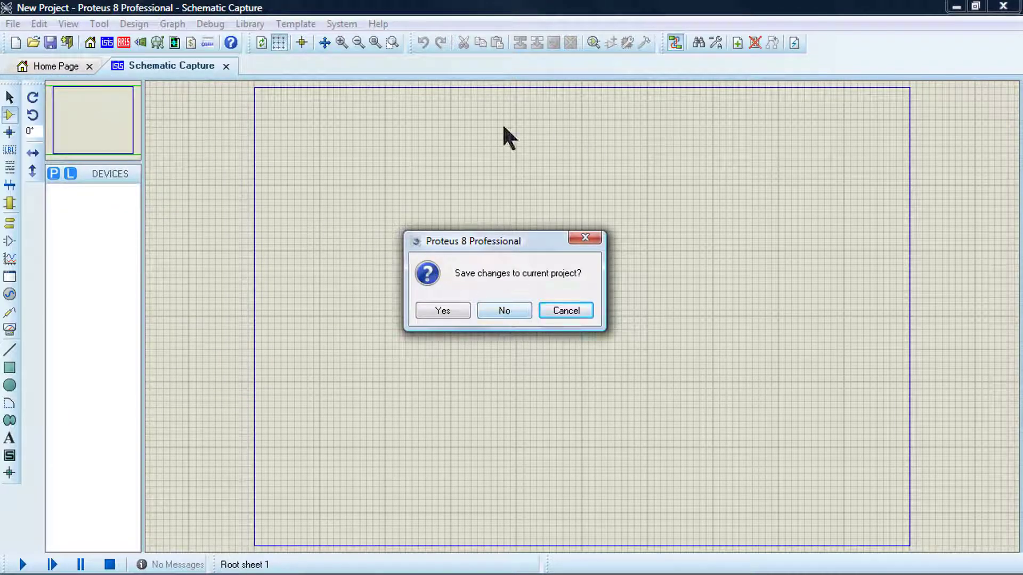
left_click(516, 313)
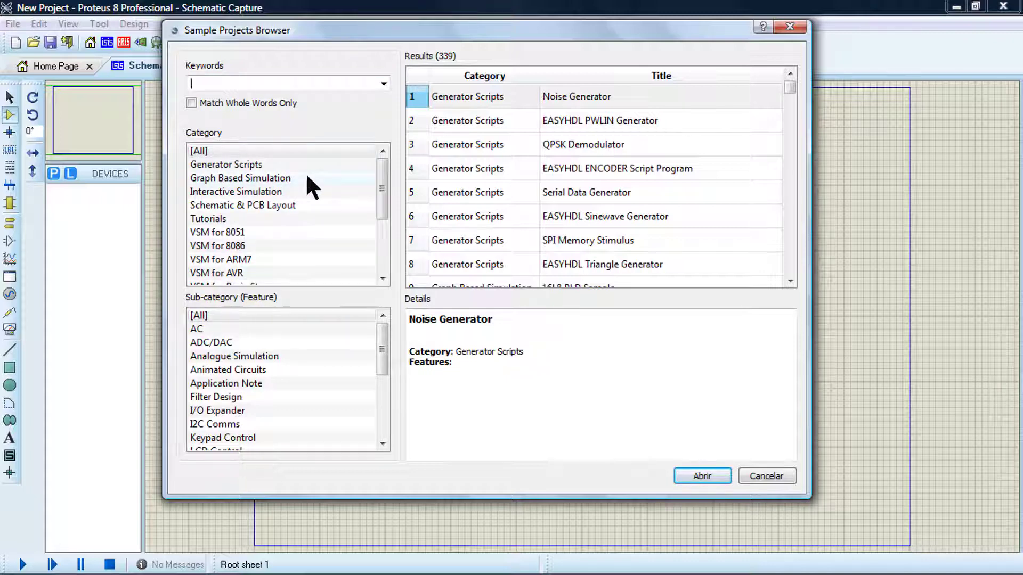
left_click(264, 195)
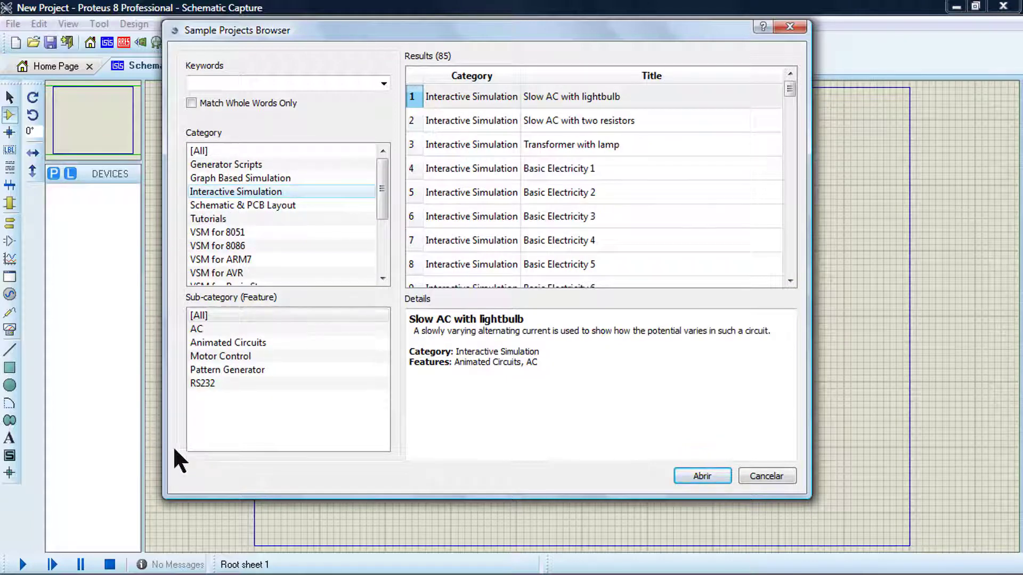
left_click(254, 343)
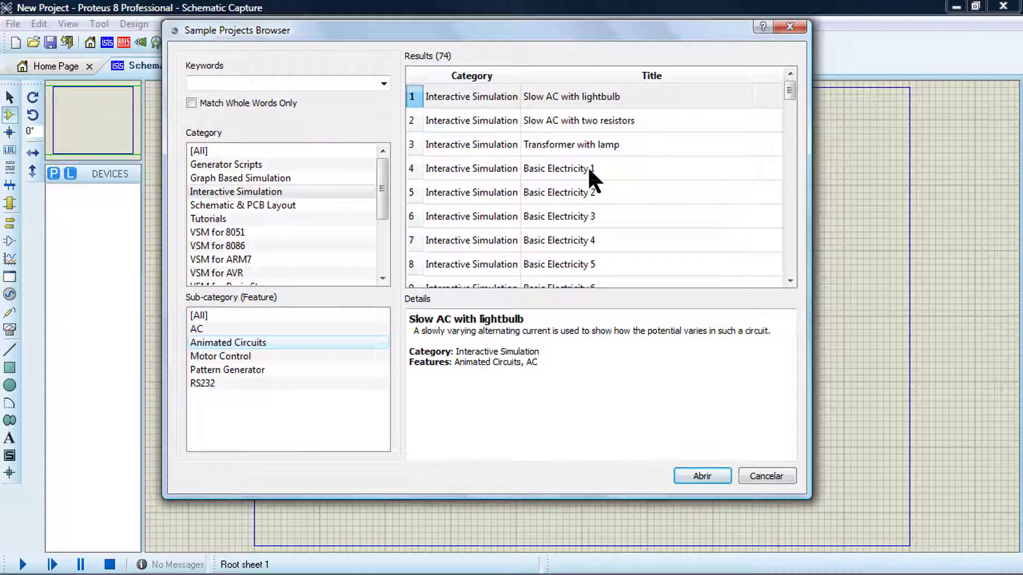
Step: Open the Traffic Lights sample project from the filtered list and start its simulation
left_click(716, 182)
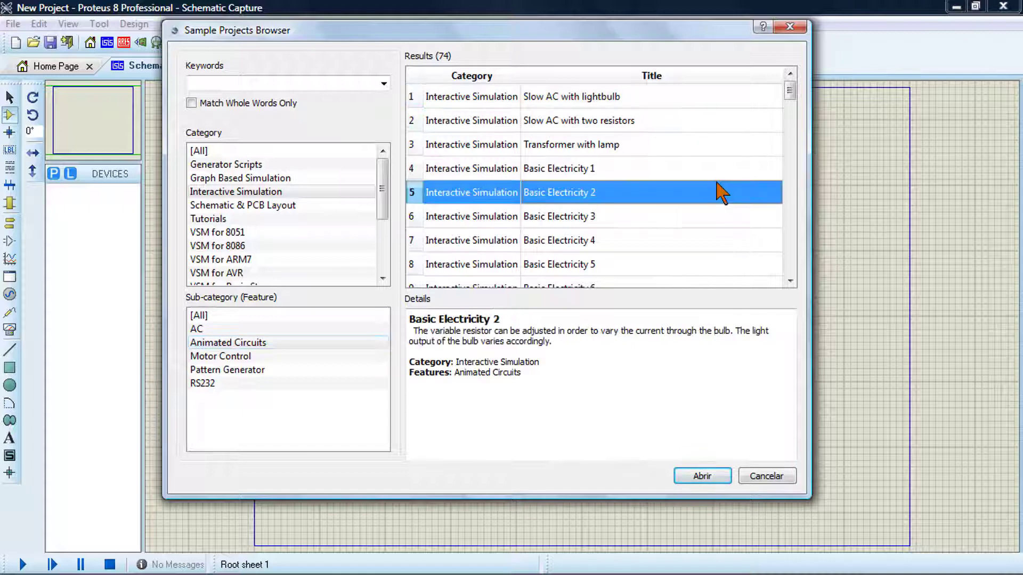
scroll(716, 182, "down", 2)
scroll(716, 182, "down", 1)
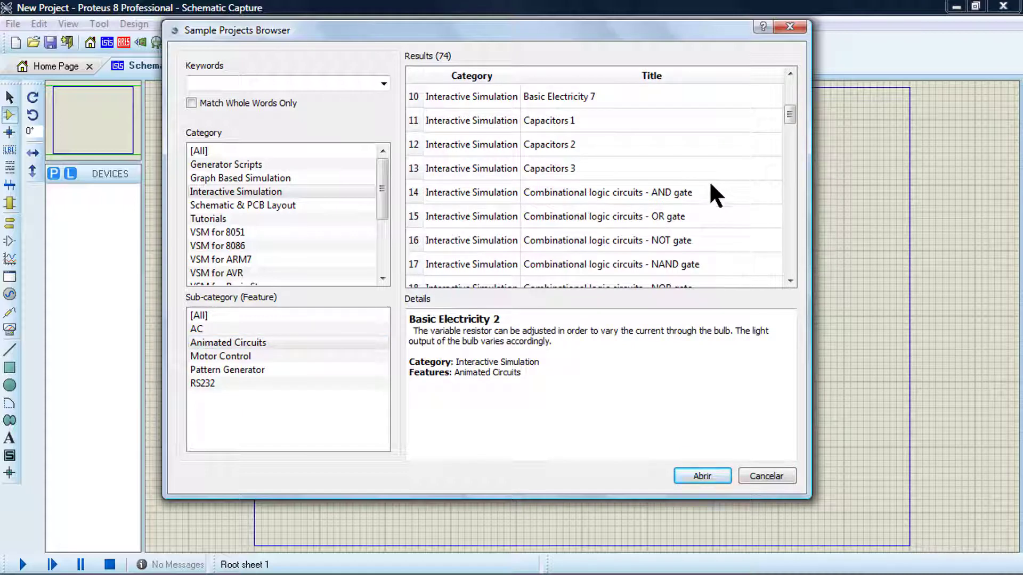
scroll(710, 185, "down", 1)
scroll(710, 184, "down", 1)
scroll(711, 184, "down", 1)
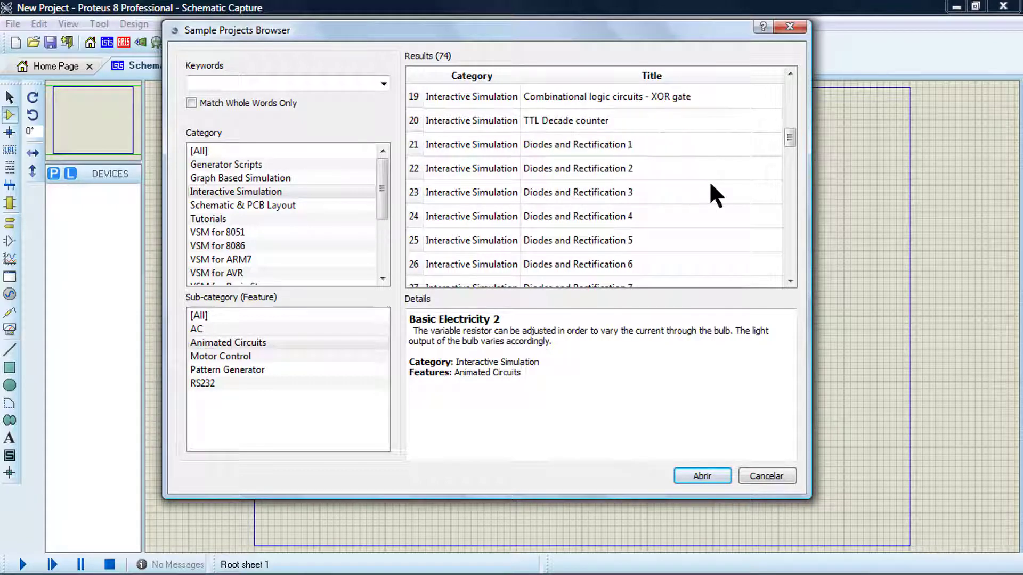
scroll(711, 184, "down", 3)
scroll(716, 196, "down", 2)
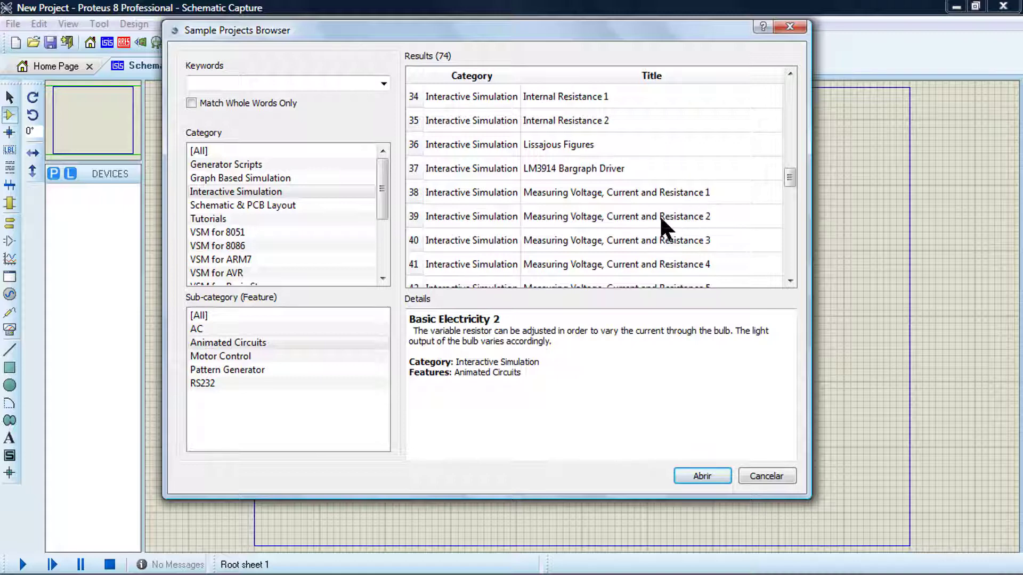
scroll(497, 222, "down", 6)
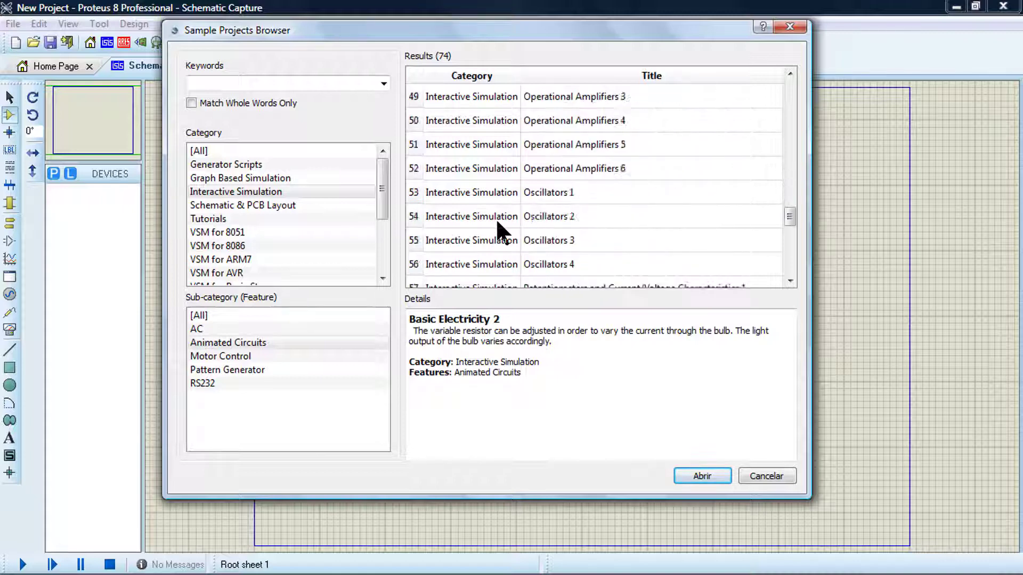
scroll(497, 223, "down", 4)
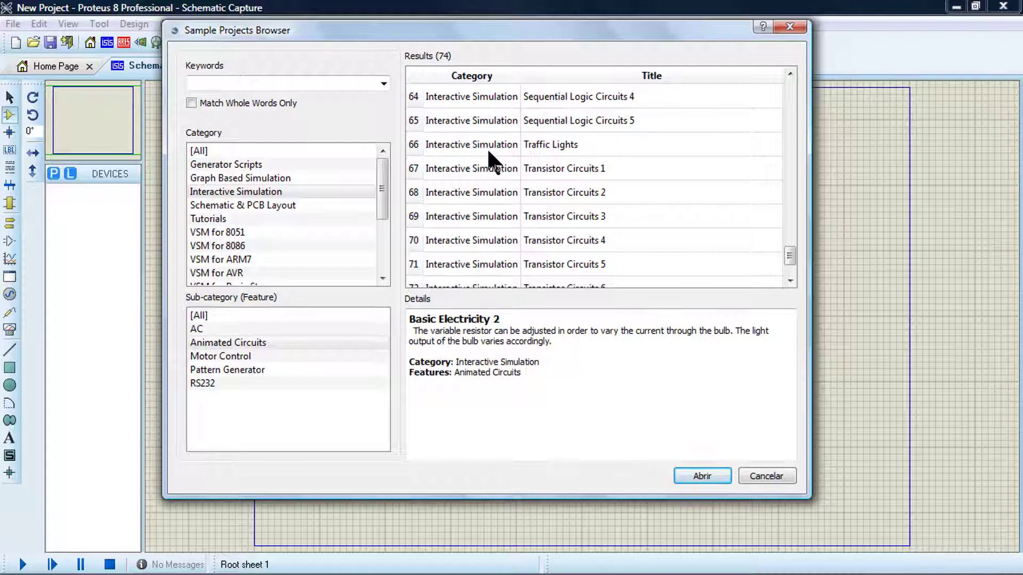
left_click(504, 146)
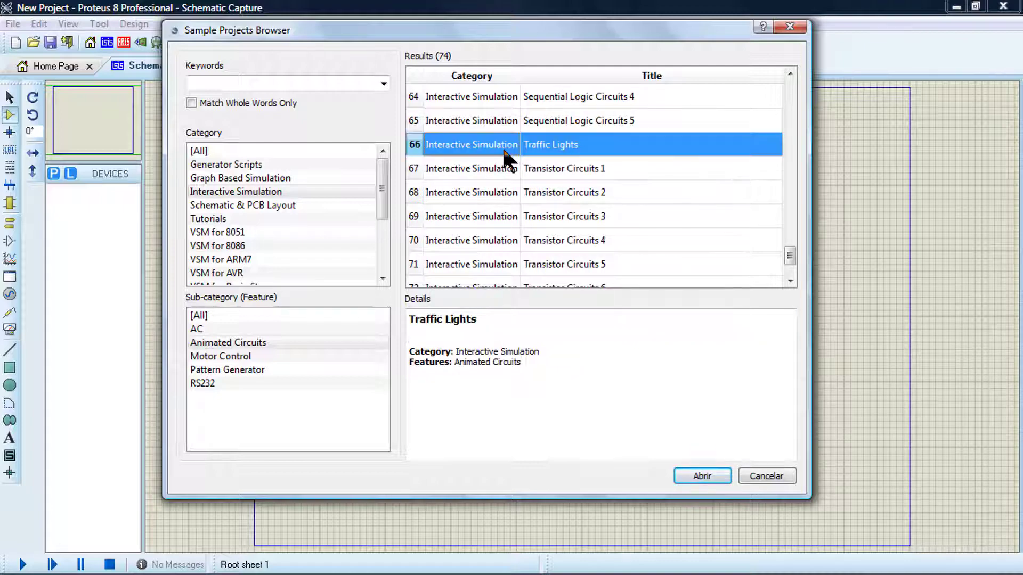
left_click(700, 475)
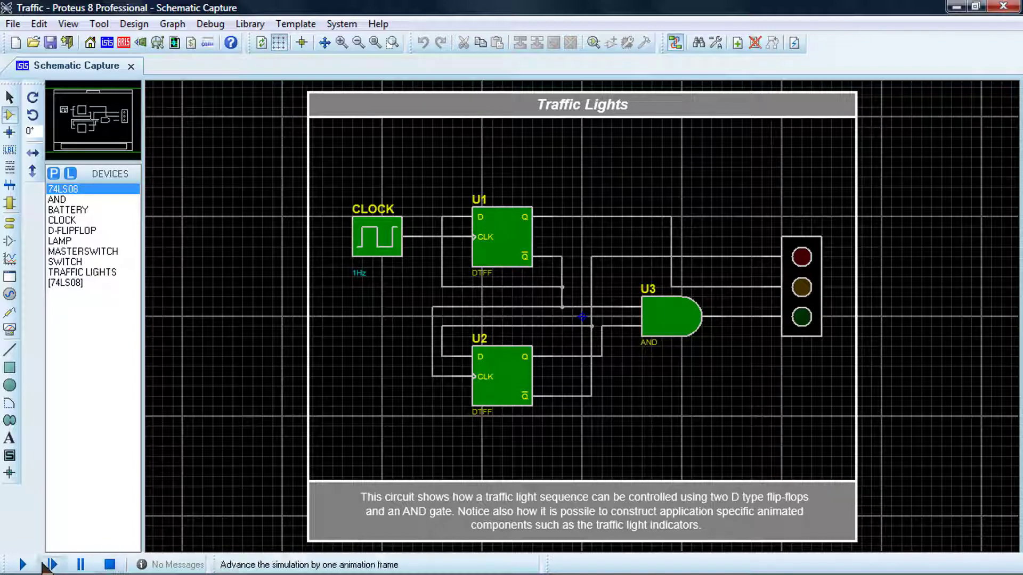
left_click(22, 566)
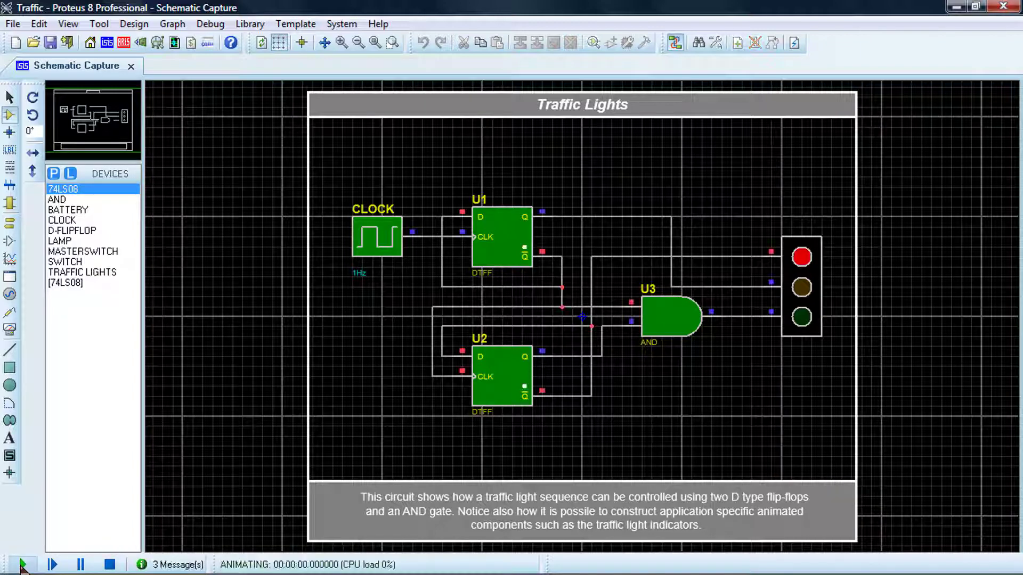